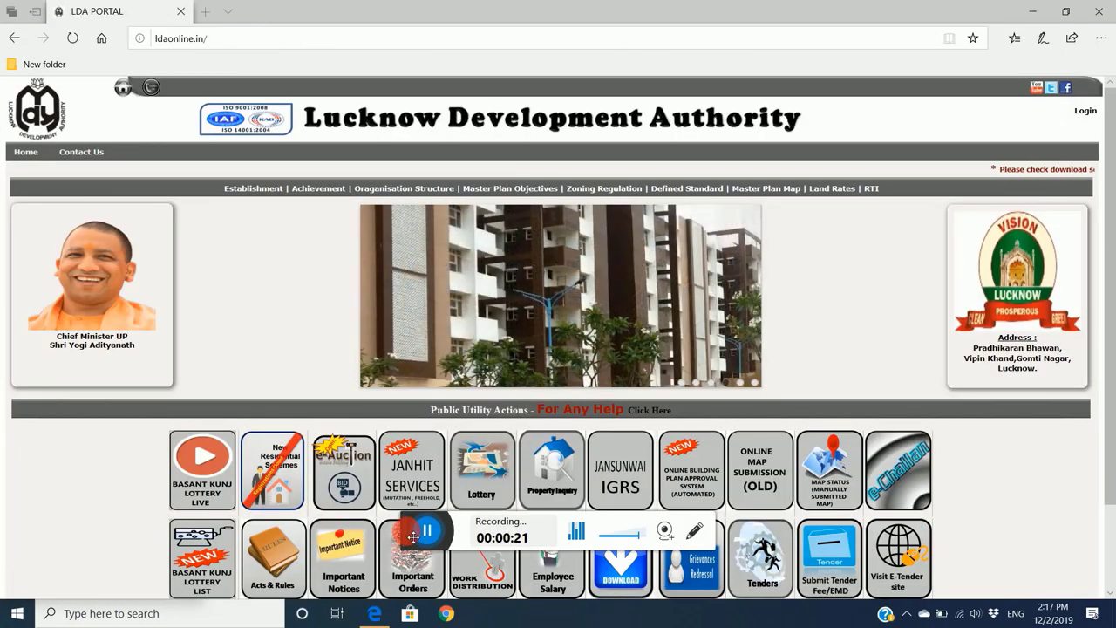
# - Open the JANHIT SERVICES portal (janhit.upda.in) from the LDA home page in a new tab
pyautogui.moveTo(383, 563); pyautogui.dragTo(577, 620)
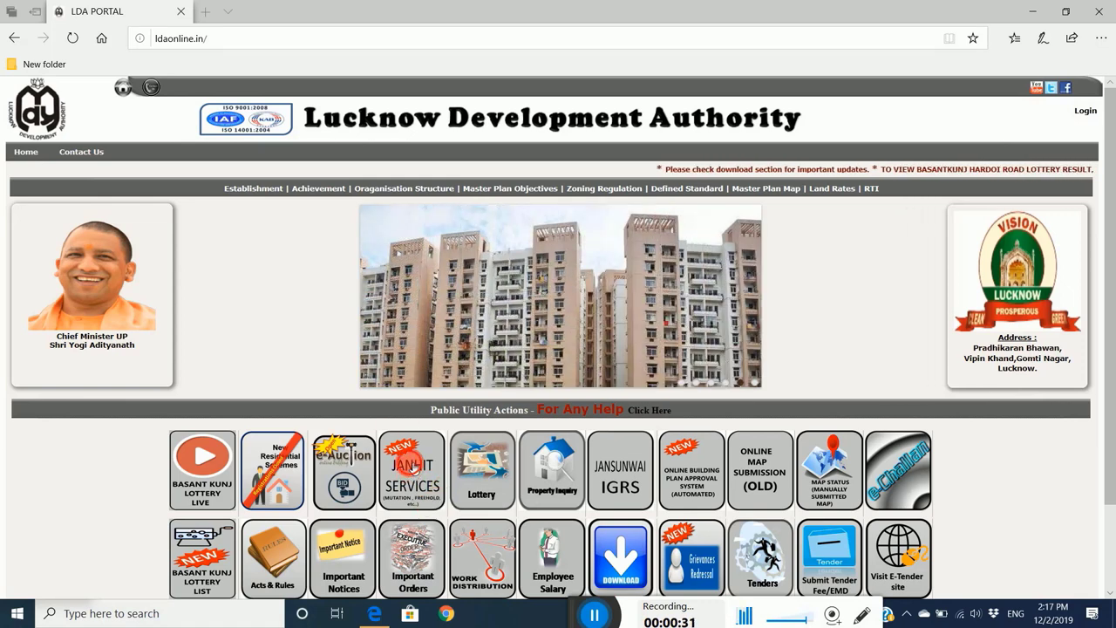
pyautogui.click(415, 469)
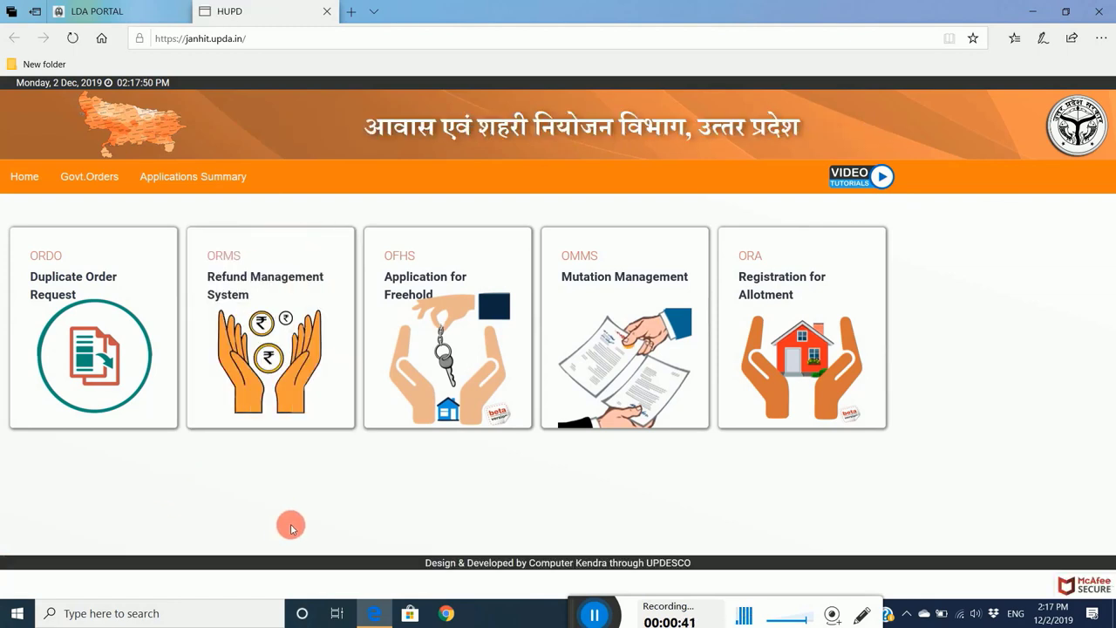
# - Enter the Online Refund Management System (ORMS) from the Janhit services list
pyautogui.moveTo(283, 324)
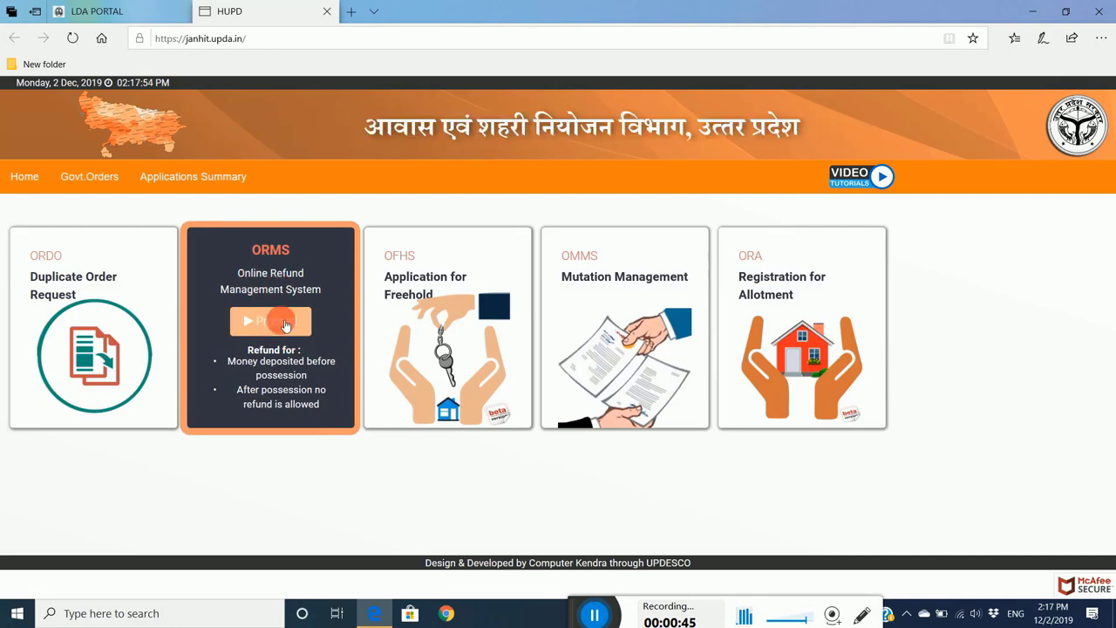
pyautogui.click(272, 321)
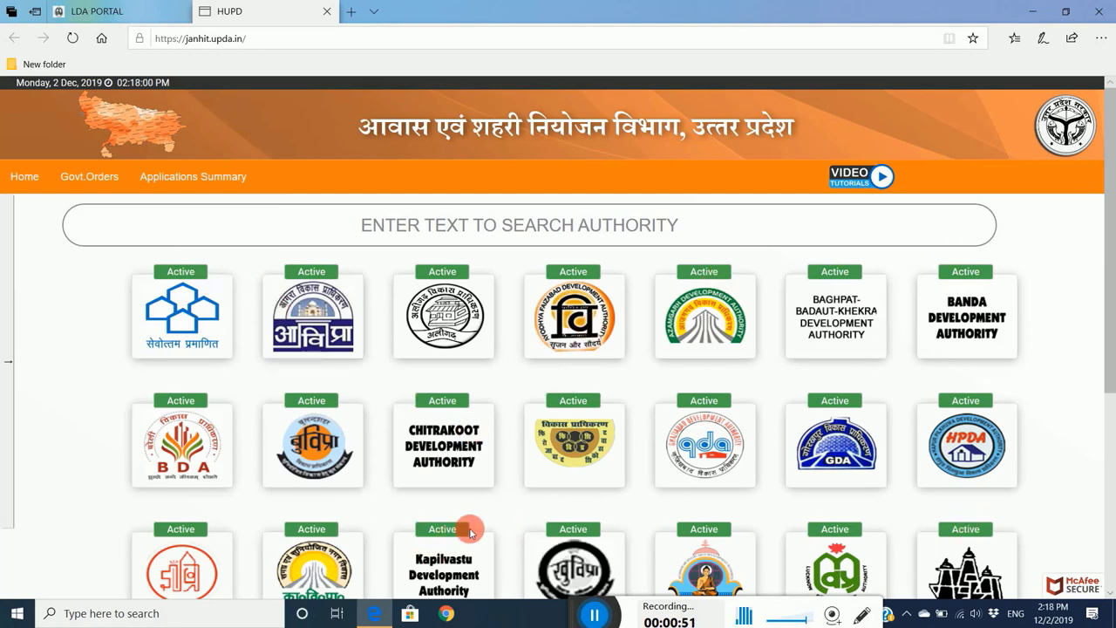
pyautogui.scroll(-4, 470, 528)
pyautogui.scroll(4, 475, 524)
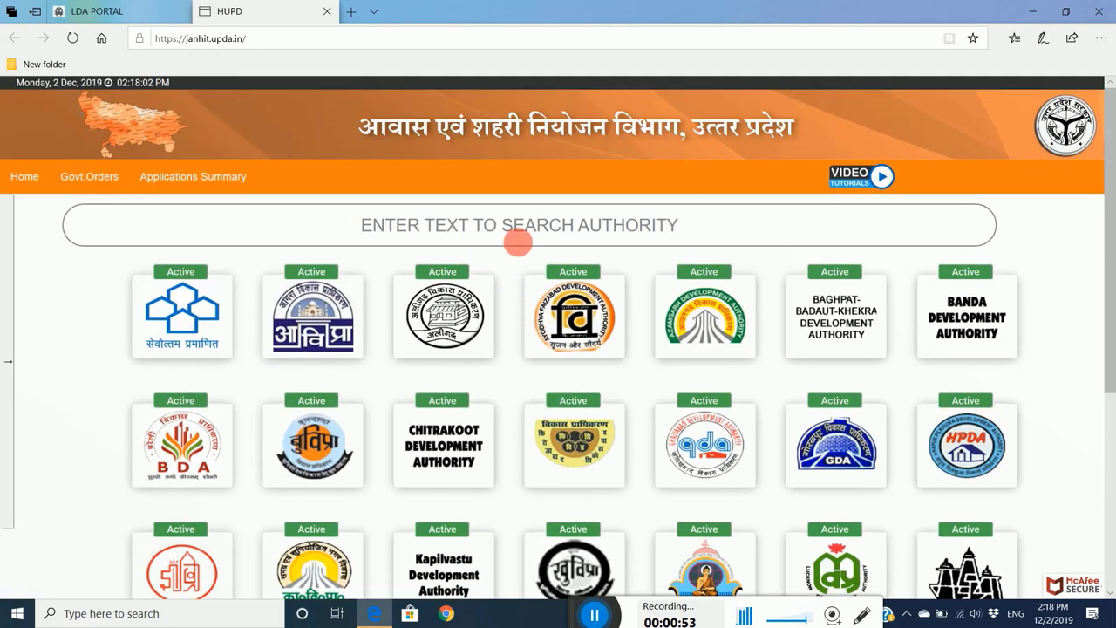
# - Search the authority list for 'LUCK' to find Lucknow Development Authority
pyautogui.click(530, 226)
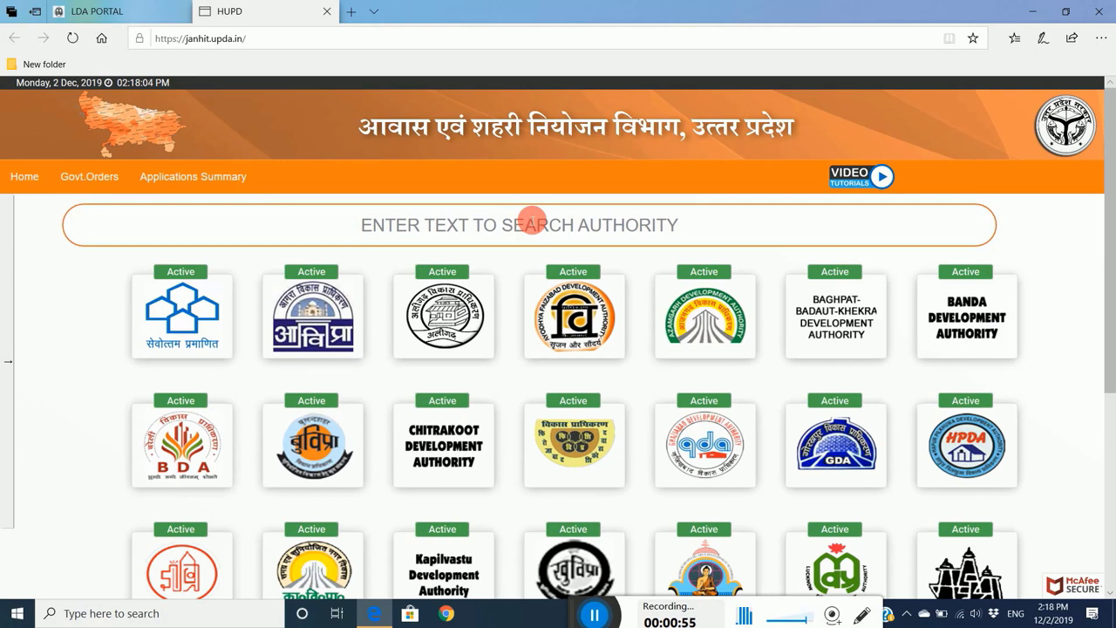
pyautogui.write('LUY')
pyautogui.press('BackSpace')
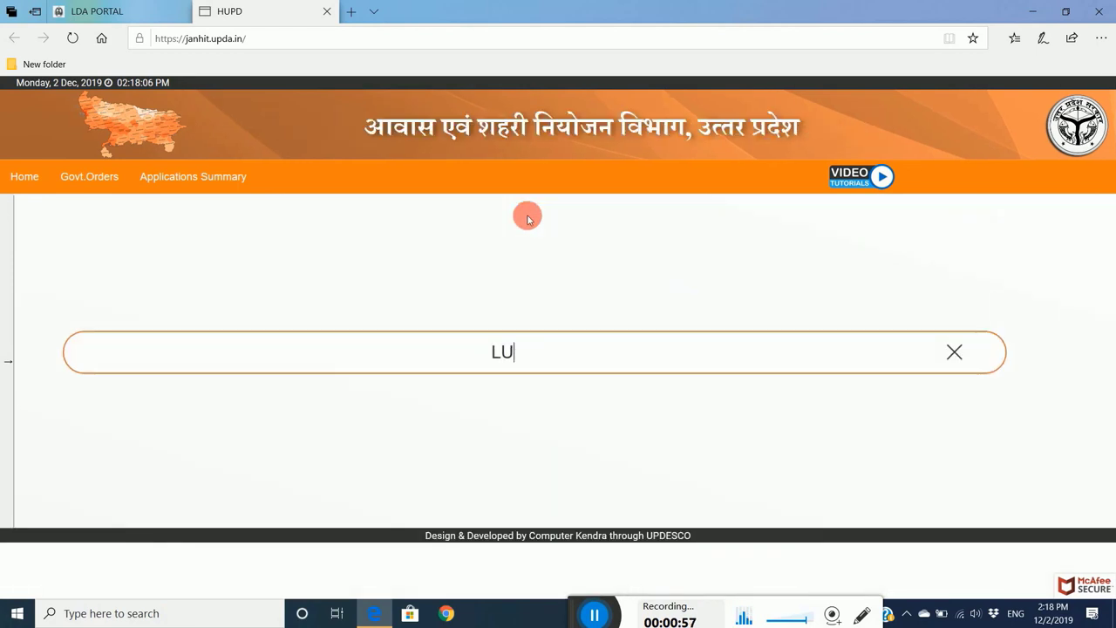
pyautogui.write('C')
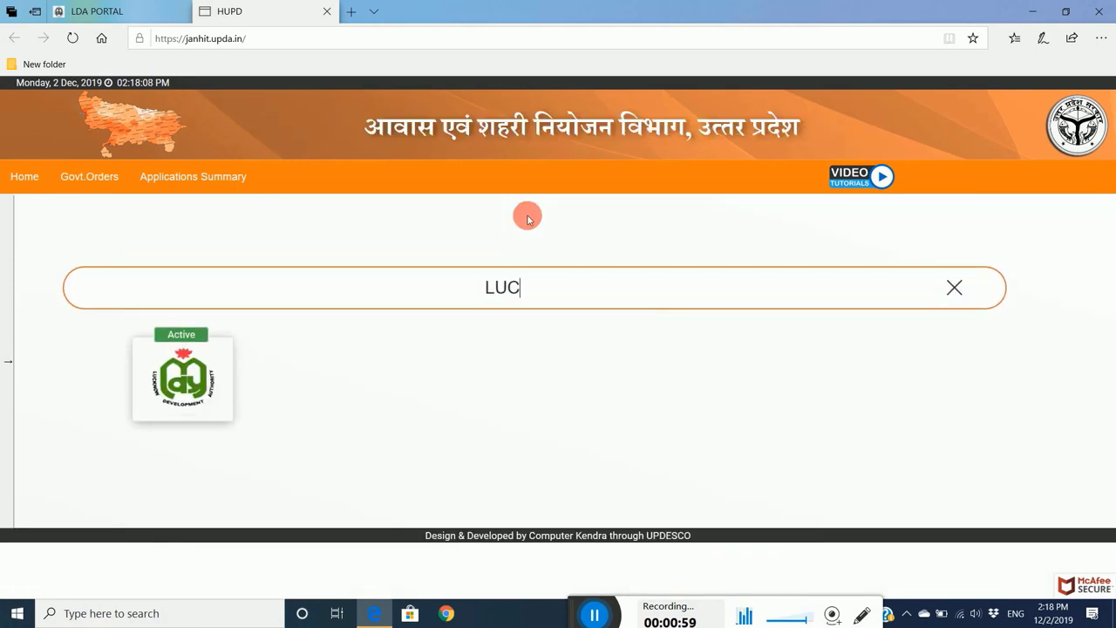
pyautogui.write('K')
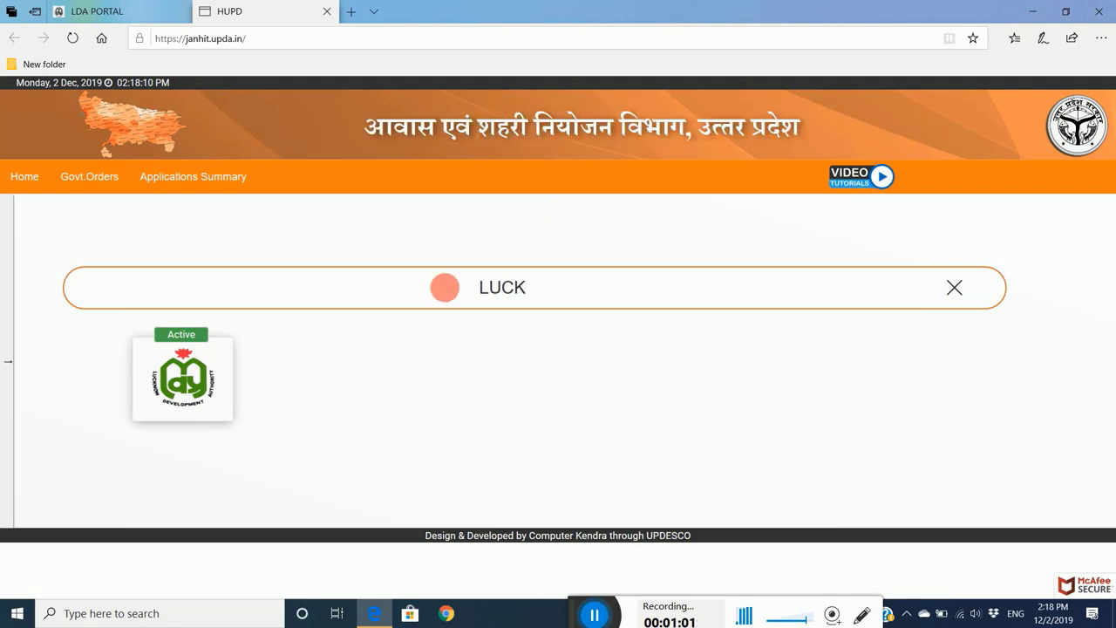
# - Choose Lucknow Development Authority and go to the 'a new account' Create Profile form
pyautogui.click(201, 351)
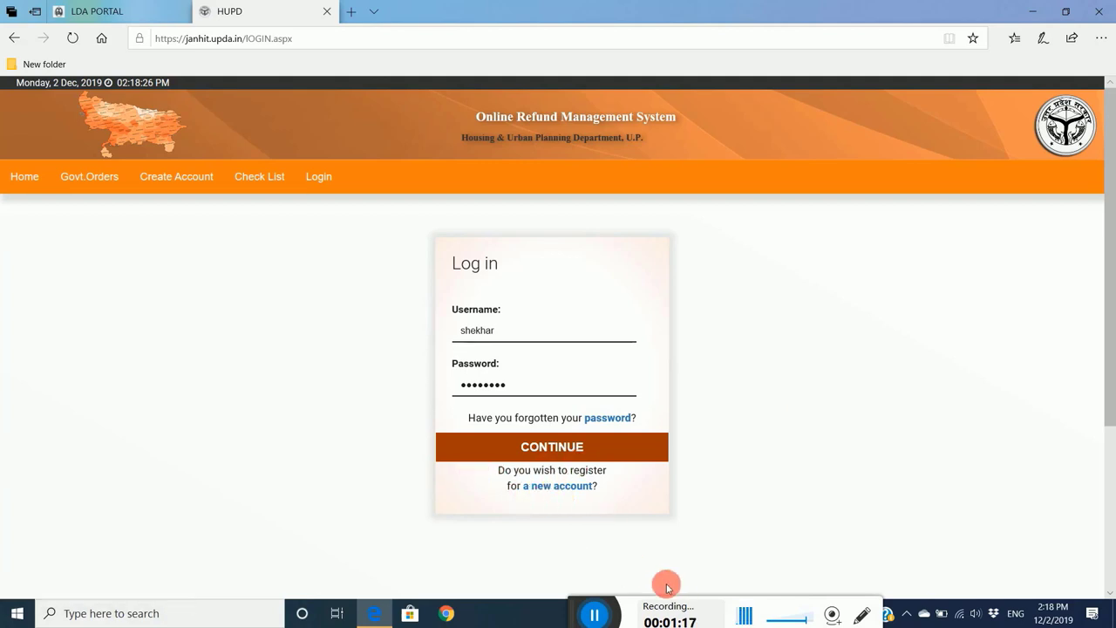
pyautogui.moveTo(593, 615); pyautogui.dragTo(491, 603)
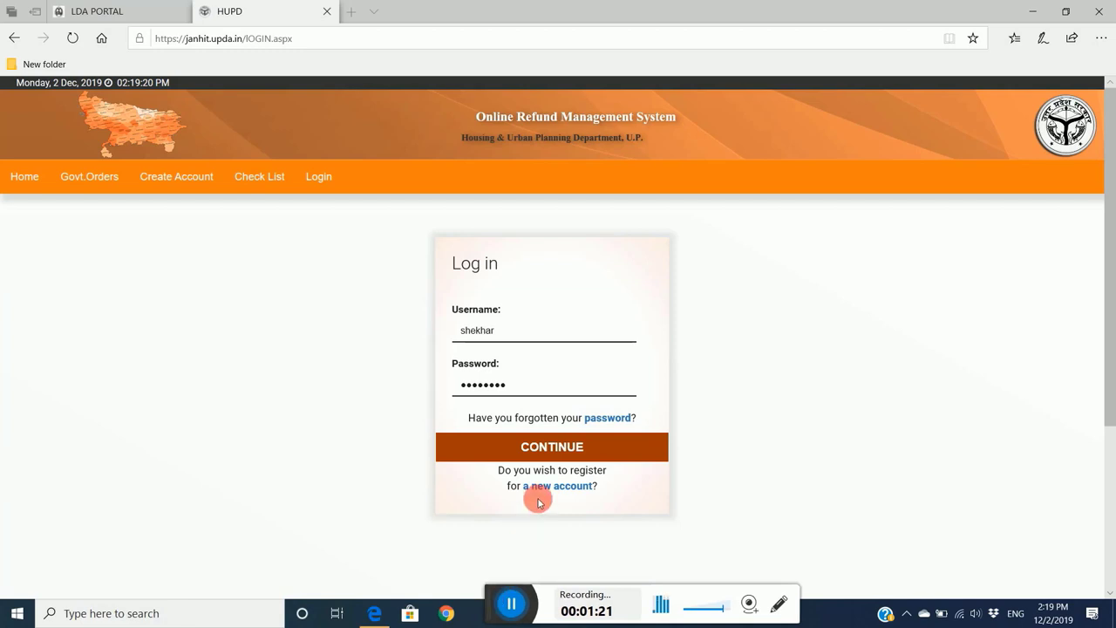
pyautogui.click(554, 487)
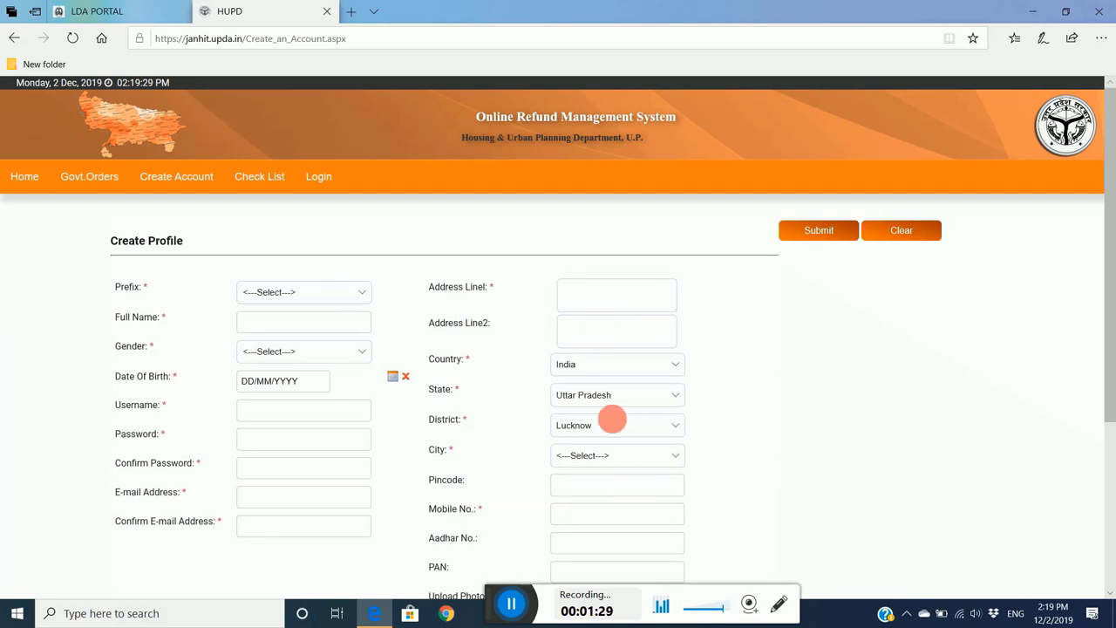
# - Set prefix Mr., fill the applicant's full name from autofill, and choose gender Female
pyautogui.click(363, 296)
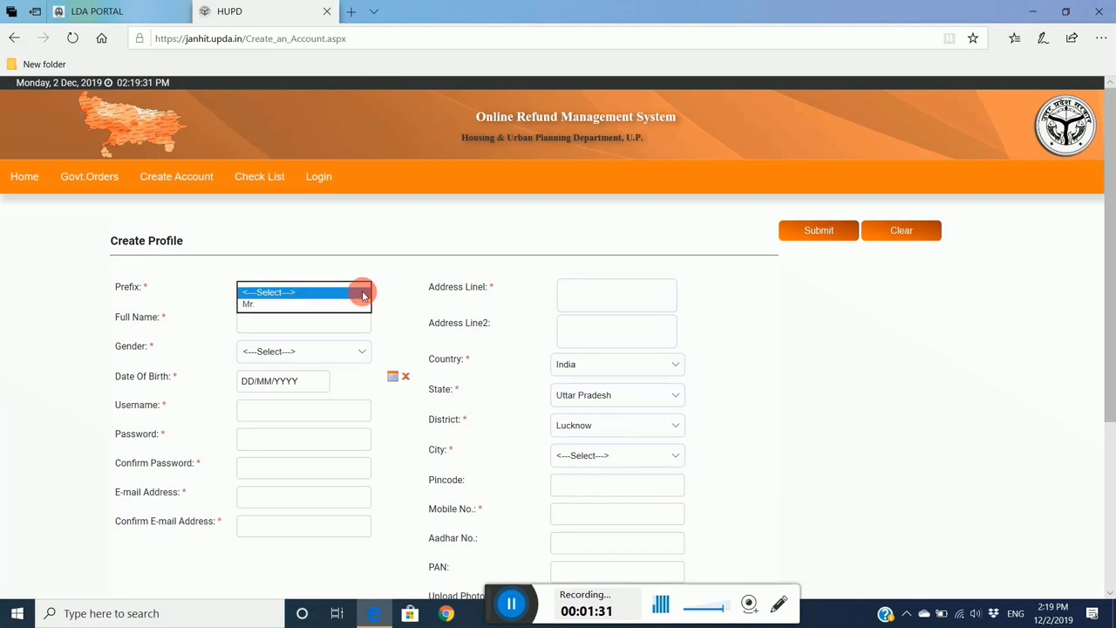
pyautogui.click(303, 312)
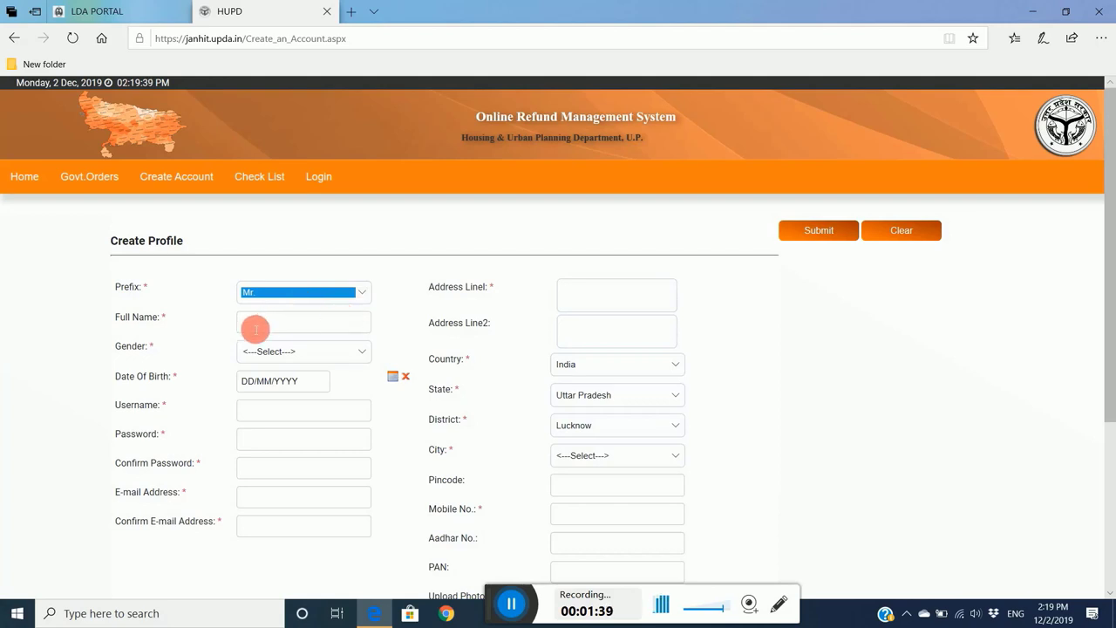
pyautogui.click(272, 330)
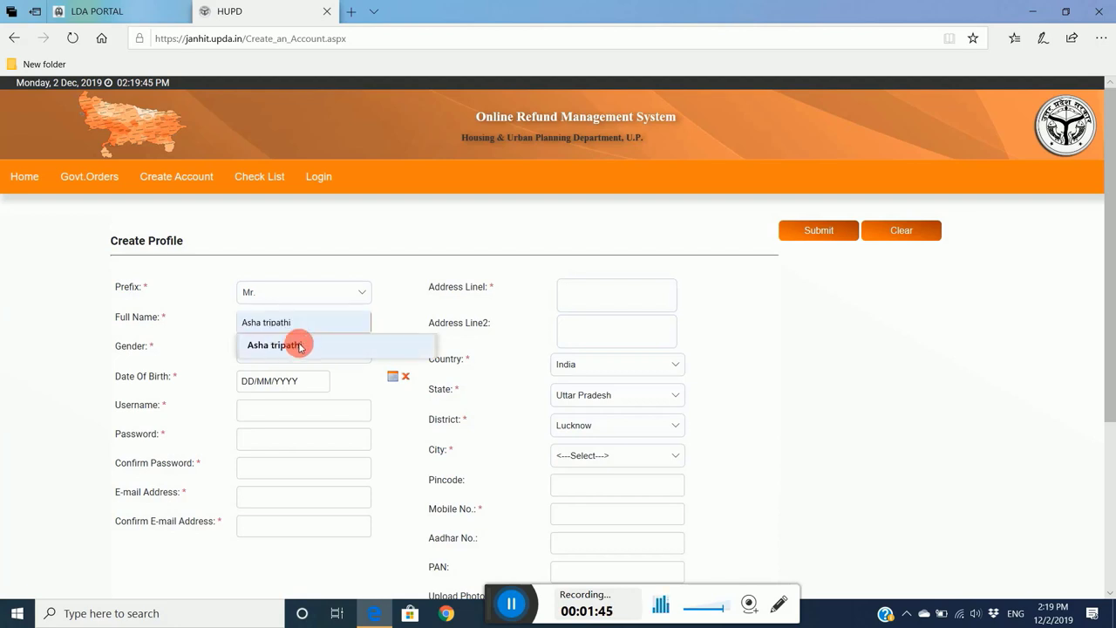
pyautogui.click(299, 346)
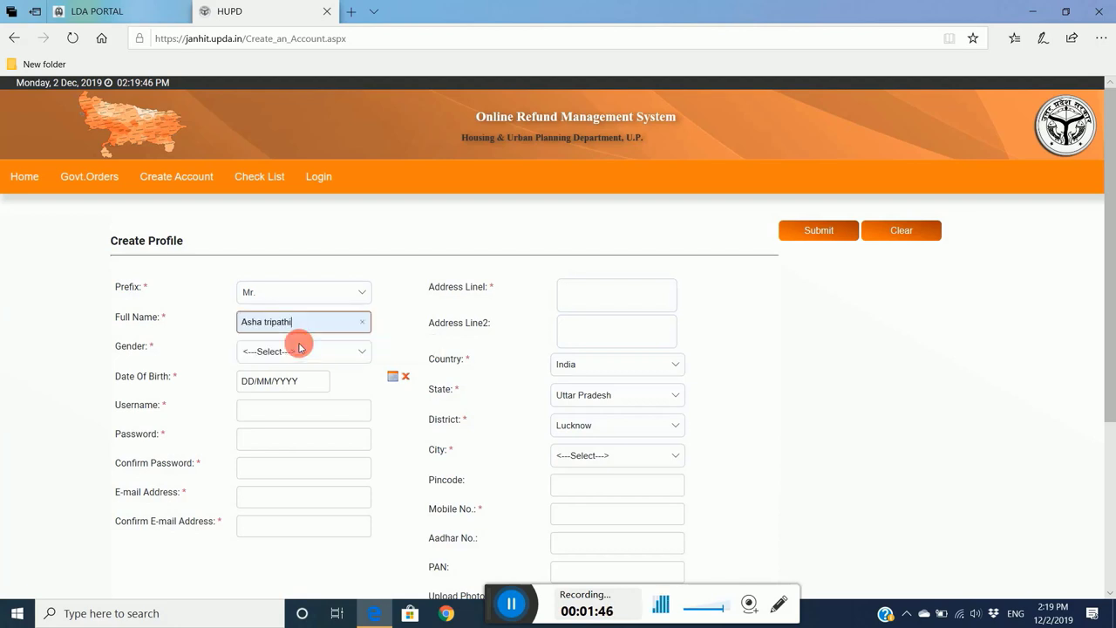
pyautogui.click(367, 353)
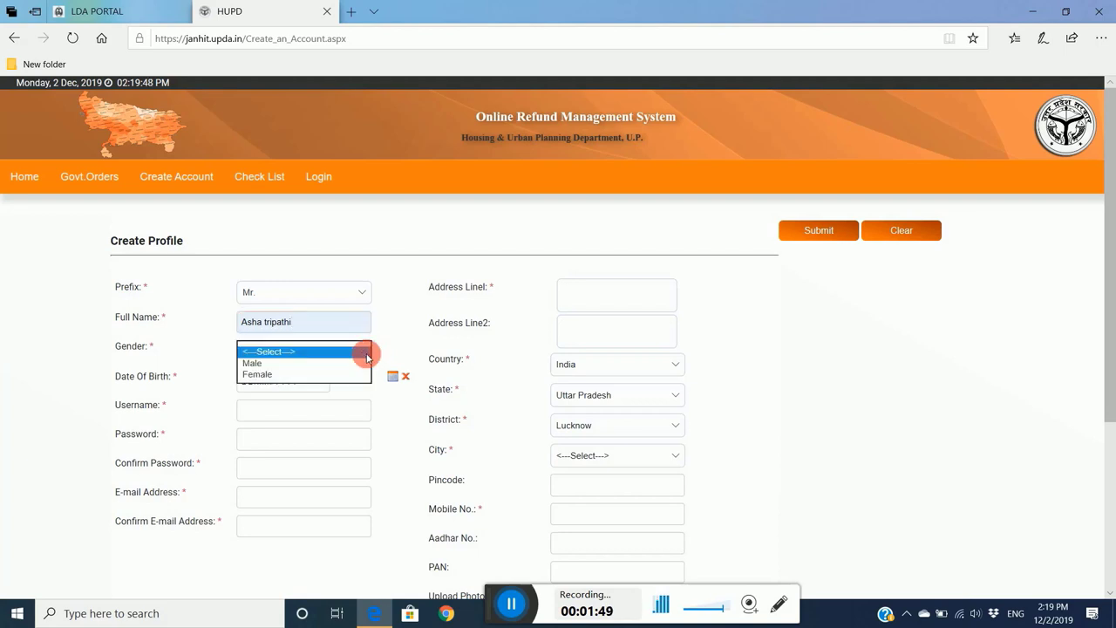
pyautogui.click(288, 373)
pyautogui.click(313, 387)
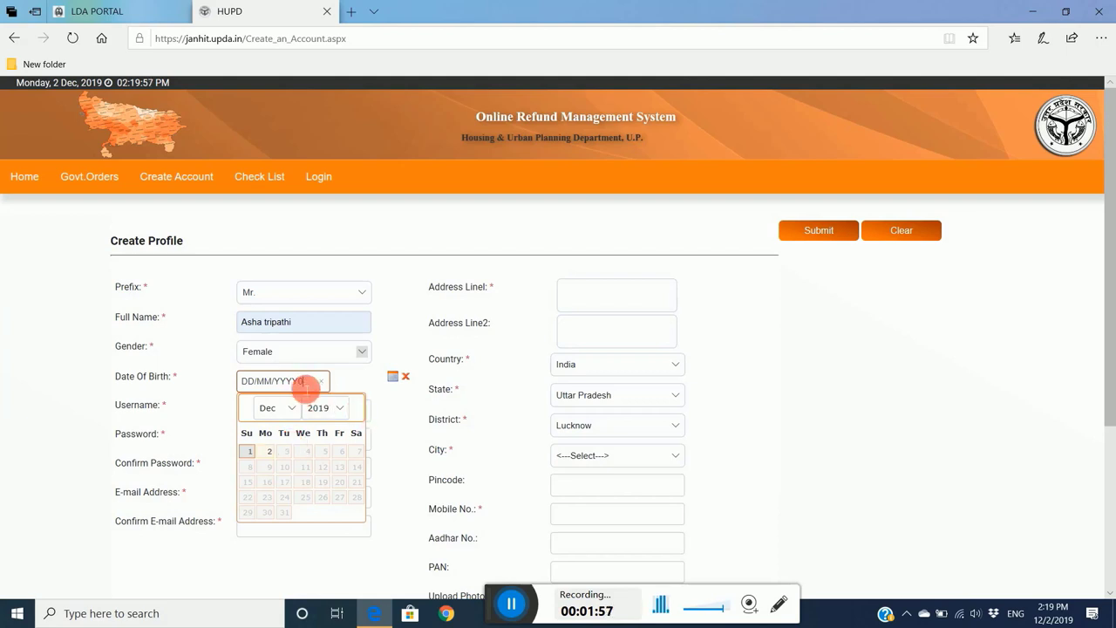
pyautogui.click(307, 387)
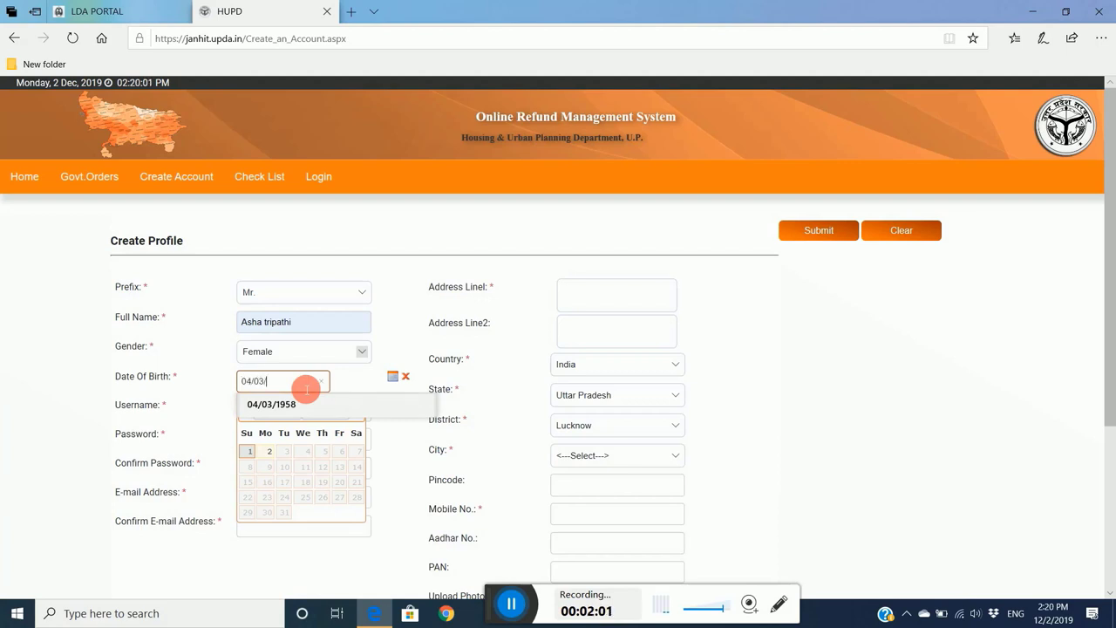
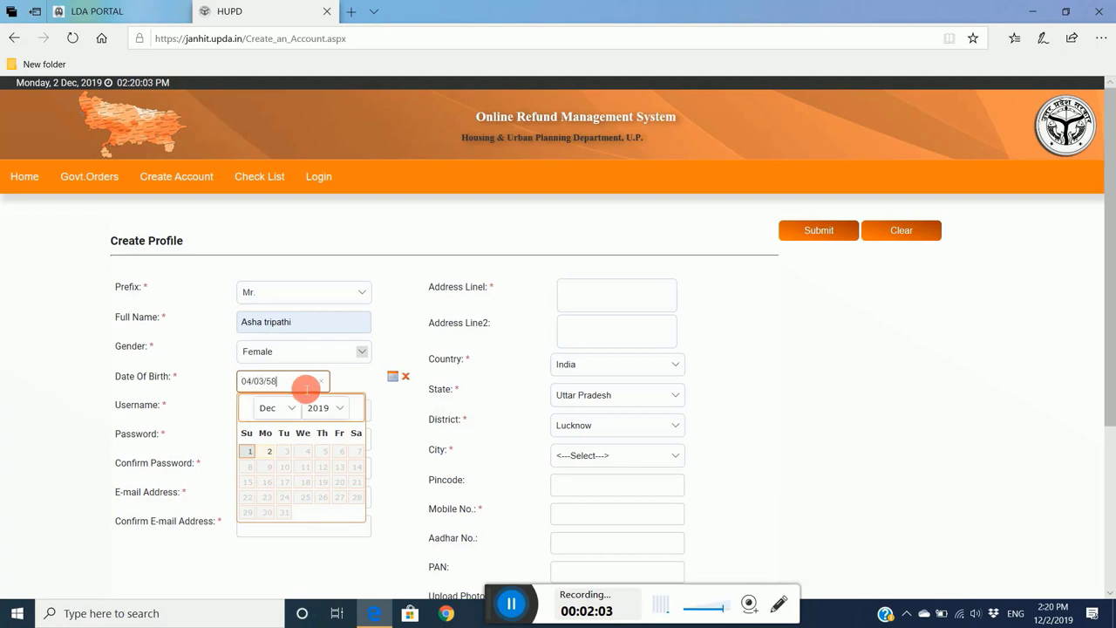
pyautogui.click(362, 380)
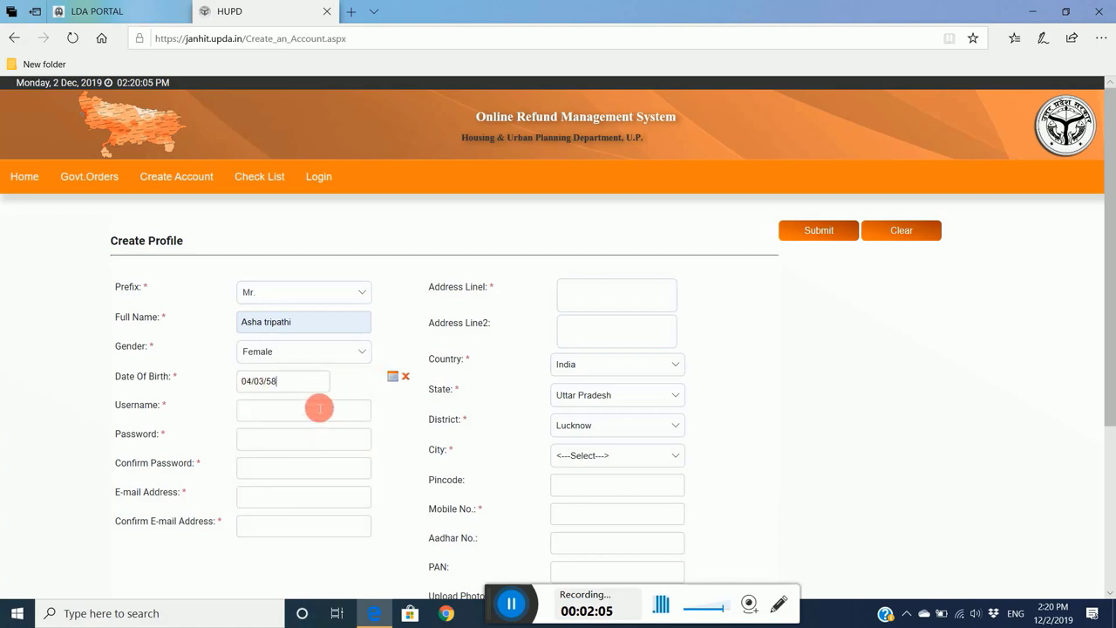
pyautogui.click(272, 381)
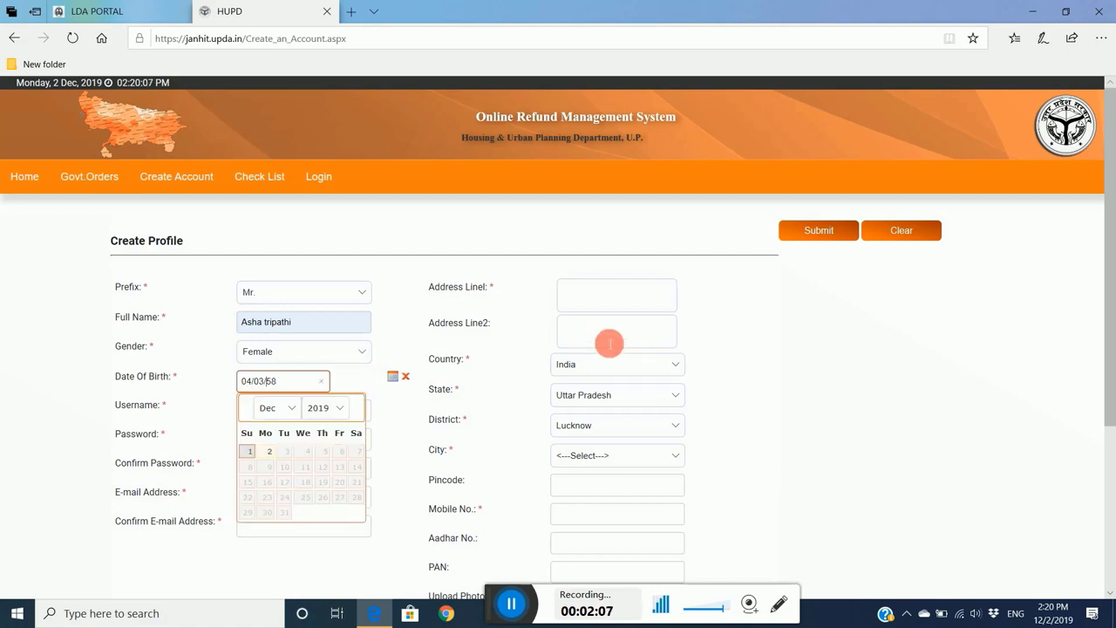
pyautogui.write('19')
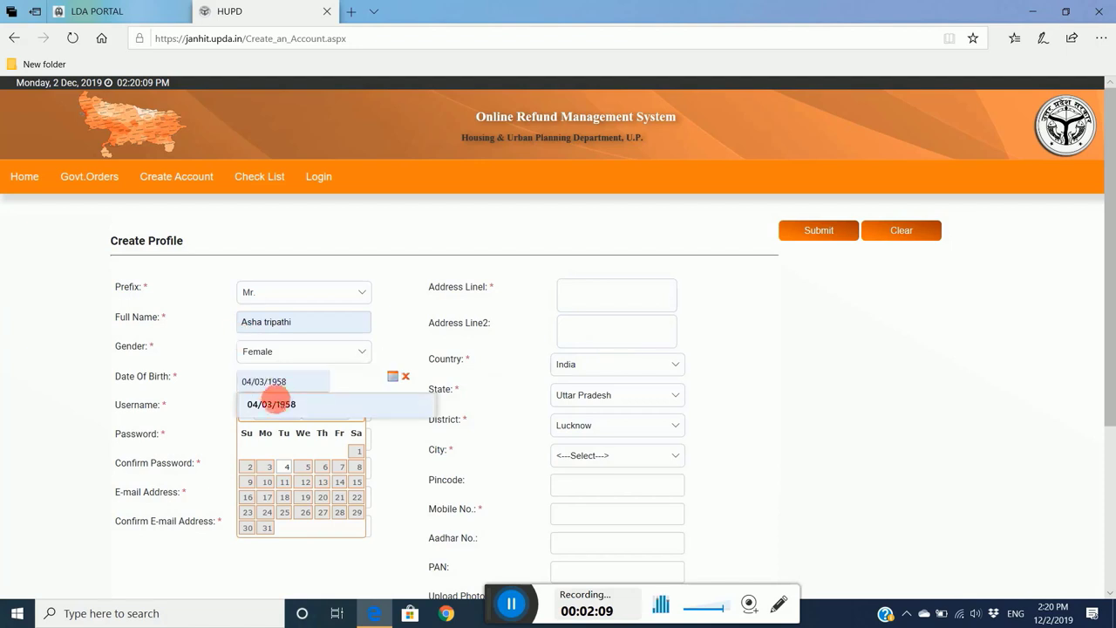
pyautogui.click(293, 403)
pyautogui.click(405, 428)
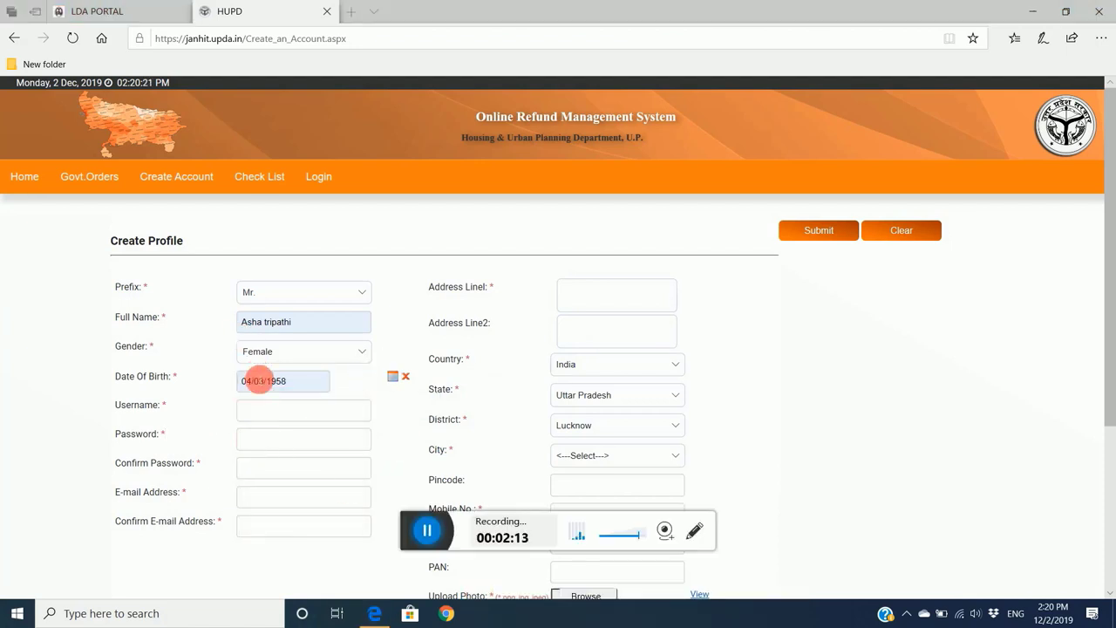
# - Fill the saved username, the saved e-mail in both e-mail fields, and the mobile number
pyautogui.click(295, 415)
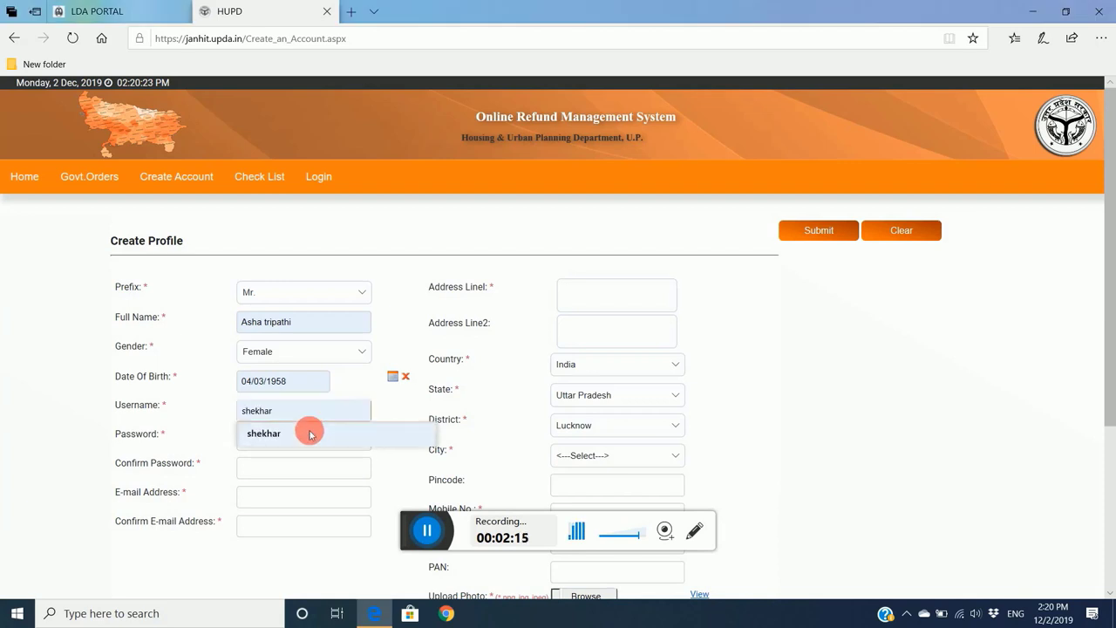
pyautogui.click(312, 432)
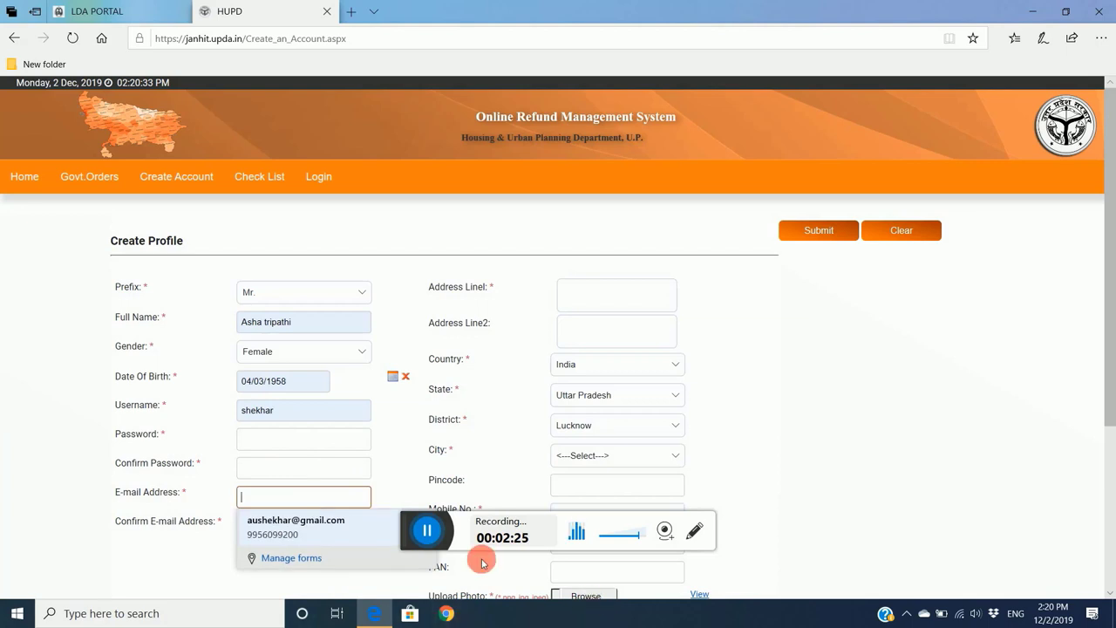
pyautogui.click(428, 538)
pyautogui.click(295, 526)
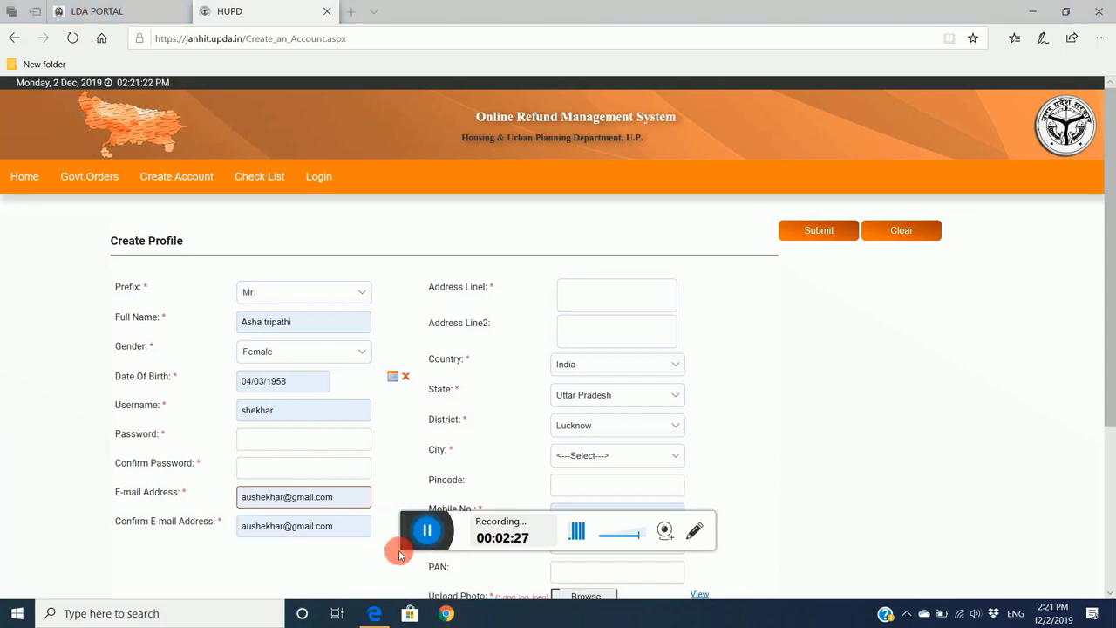
pyautogui.moveTo(409, 541); pyautogui.dragTo(430, 602)
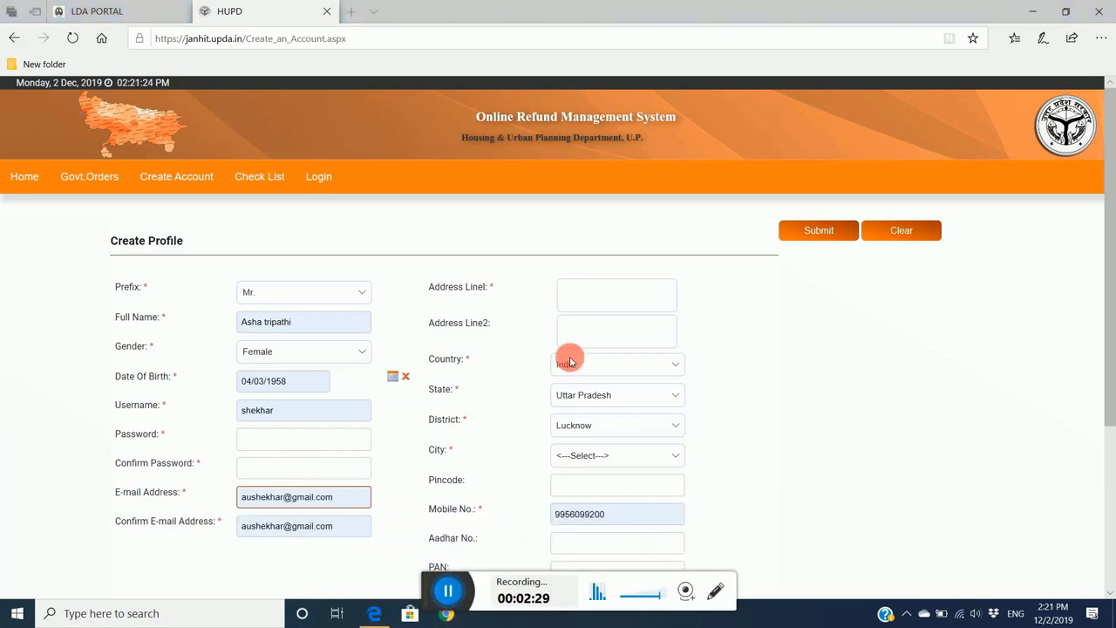
pyautogui.click(628, 301)
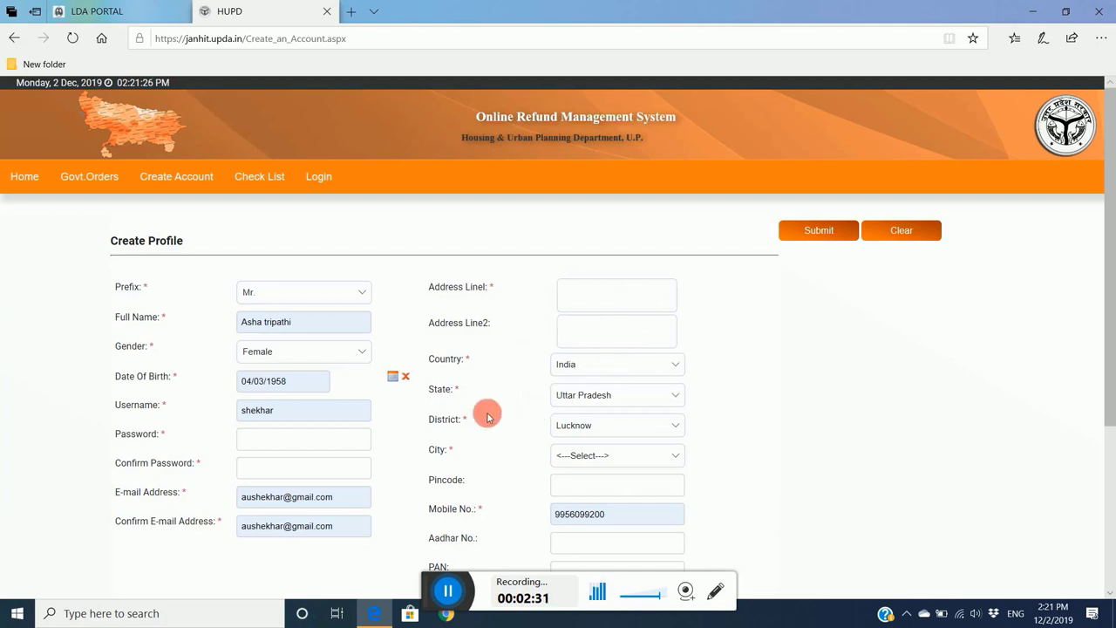
pyautogui.click(422, 593)
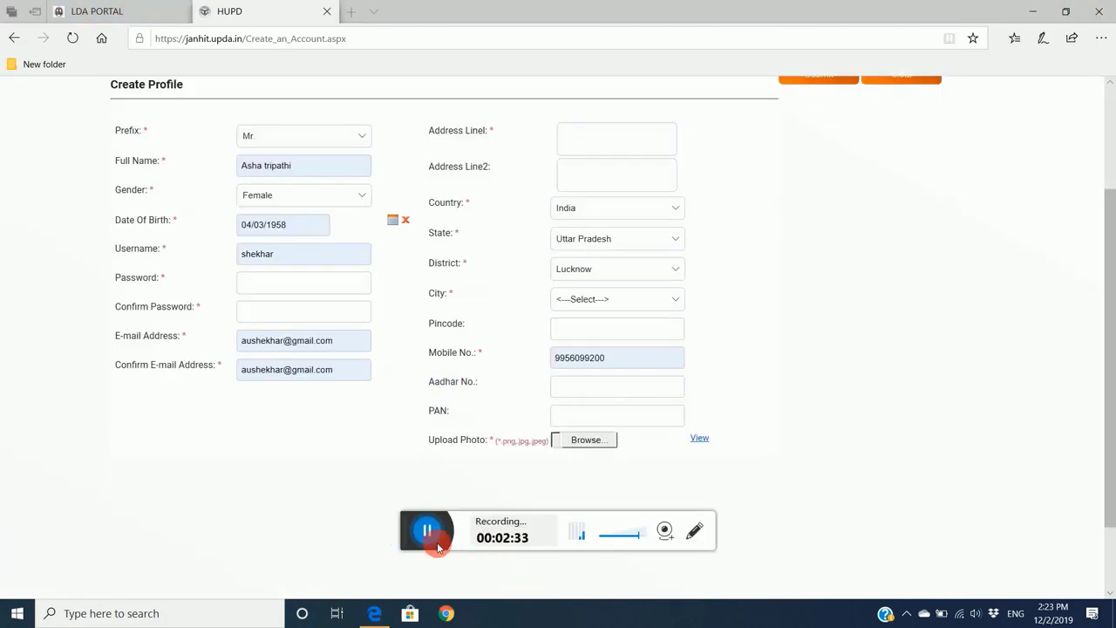
pyautogui.moveTo(415, 532); pyautogui.dragTo(499, 571)
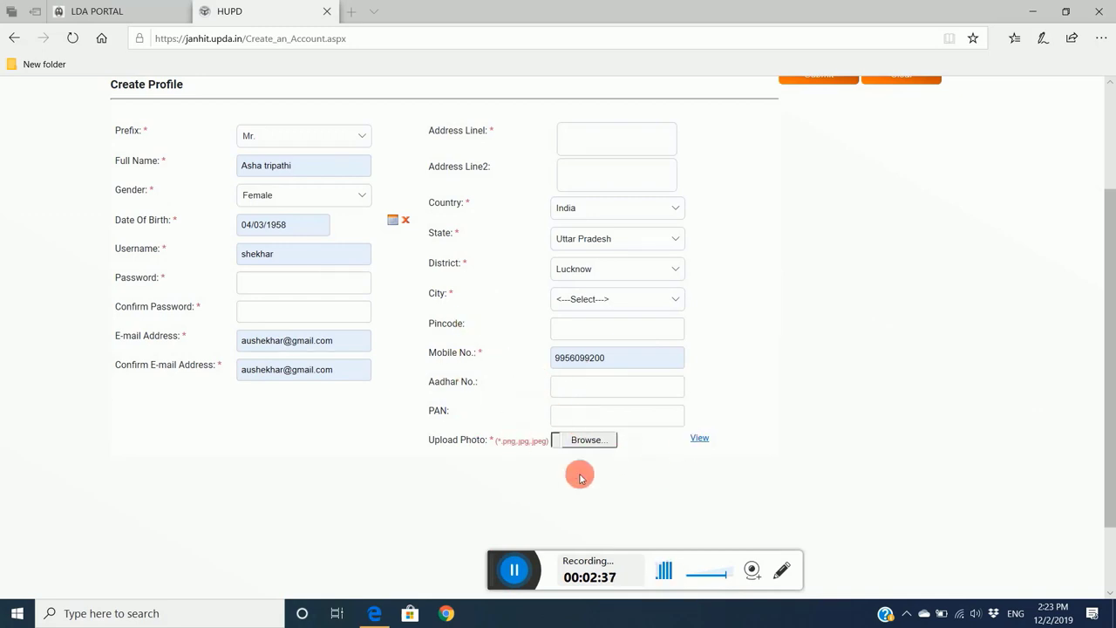
pyautogui.click(606, 440)
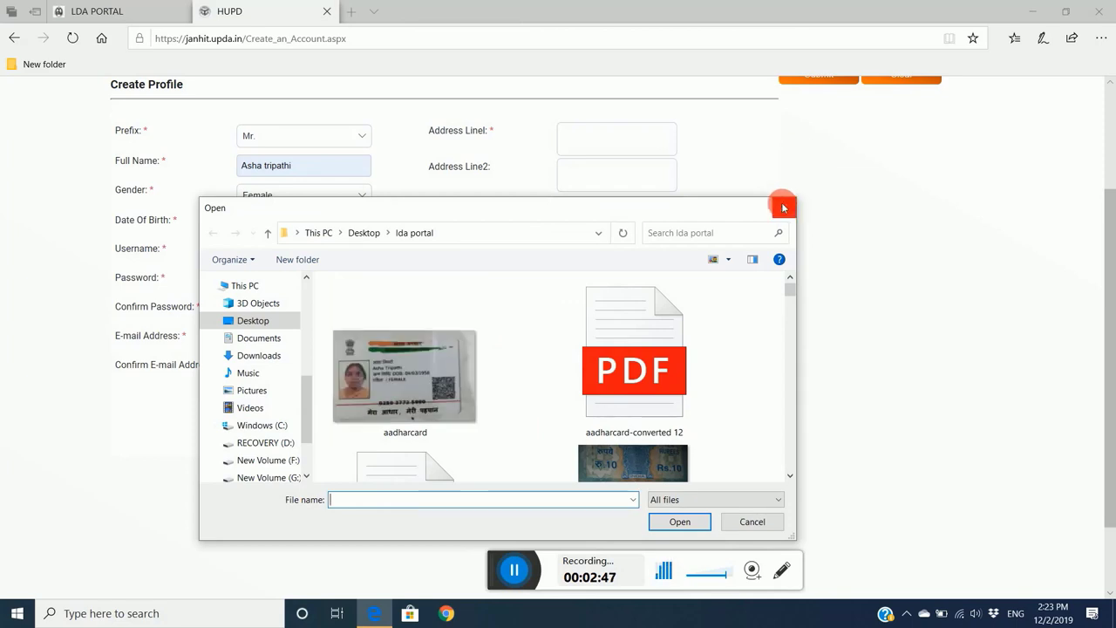
pyautogui.click(784, 206)
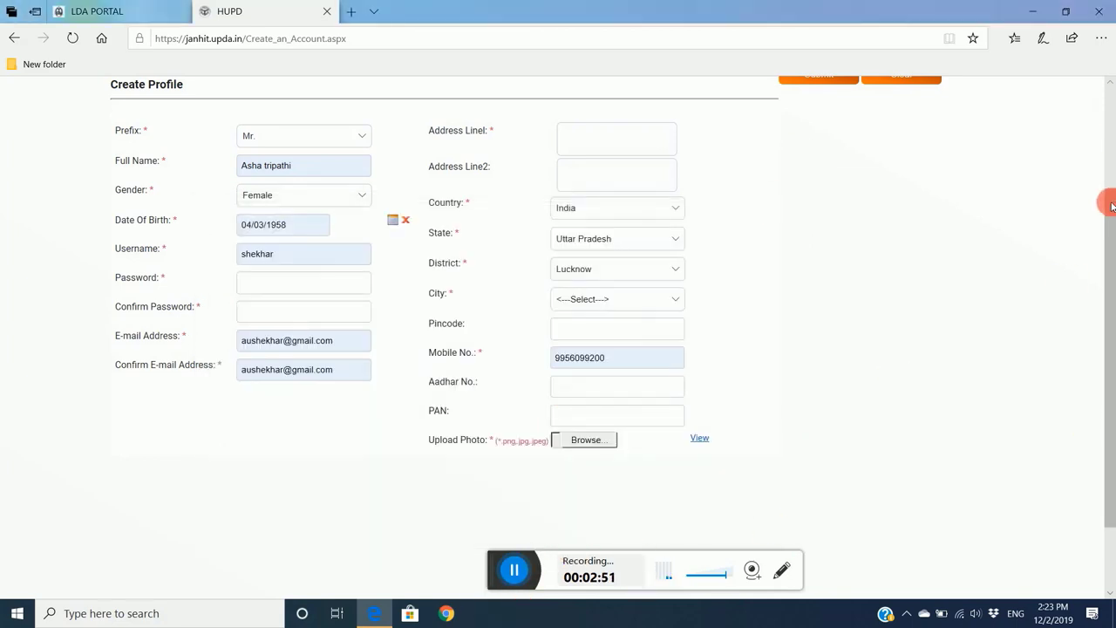
# - Submit the profile, seeing errors for missing password, Address Line1, city and photo, then go Home
pyautogui.scroll(1, 1111, 206)
pyautogui.click(820, 138)
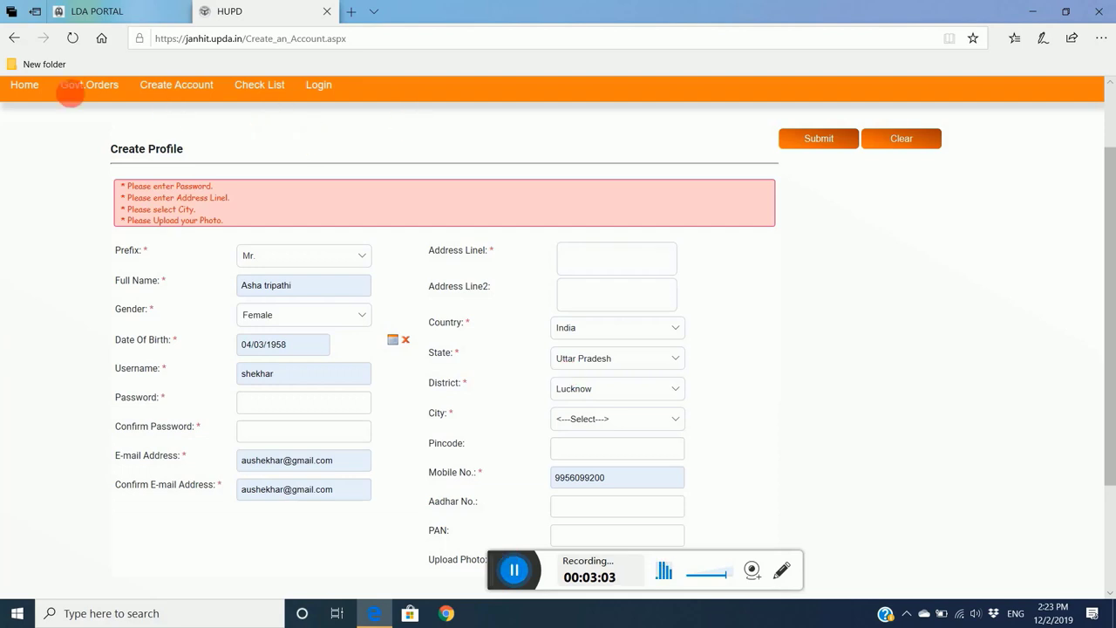
pyautogui.click(19, 86)
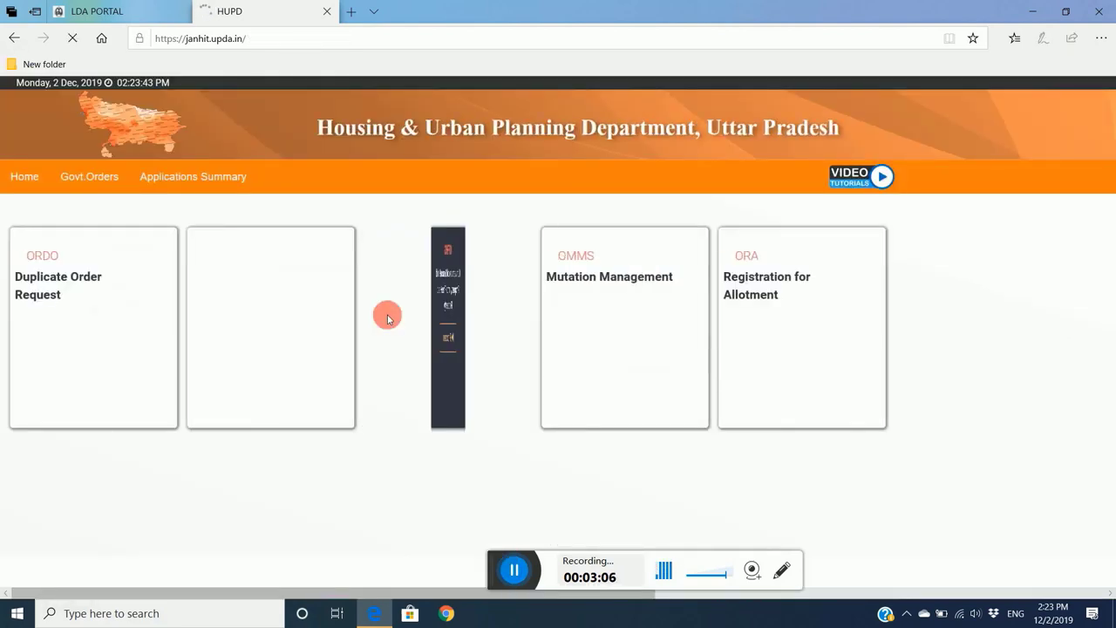
# - Proceed into ORMS again, search 'LUC' and choose Lucknow Development Authority
pyautogui.moveTo(219, 302)
pyautogui.click(270, 321)
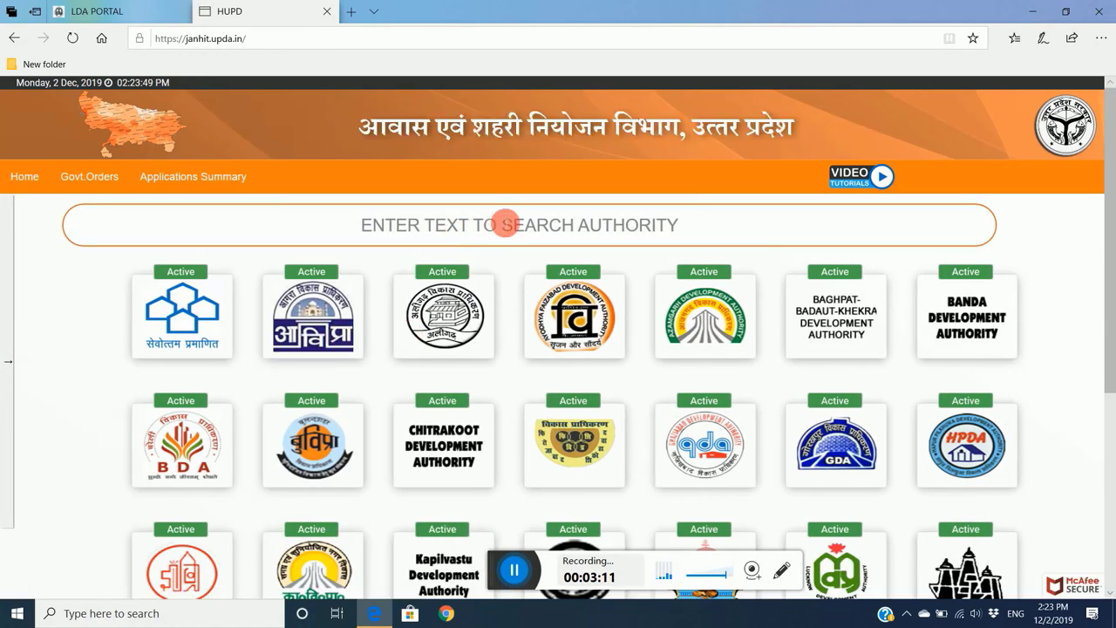
pyautogui.write('UC')
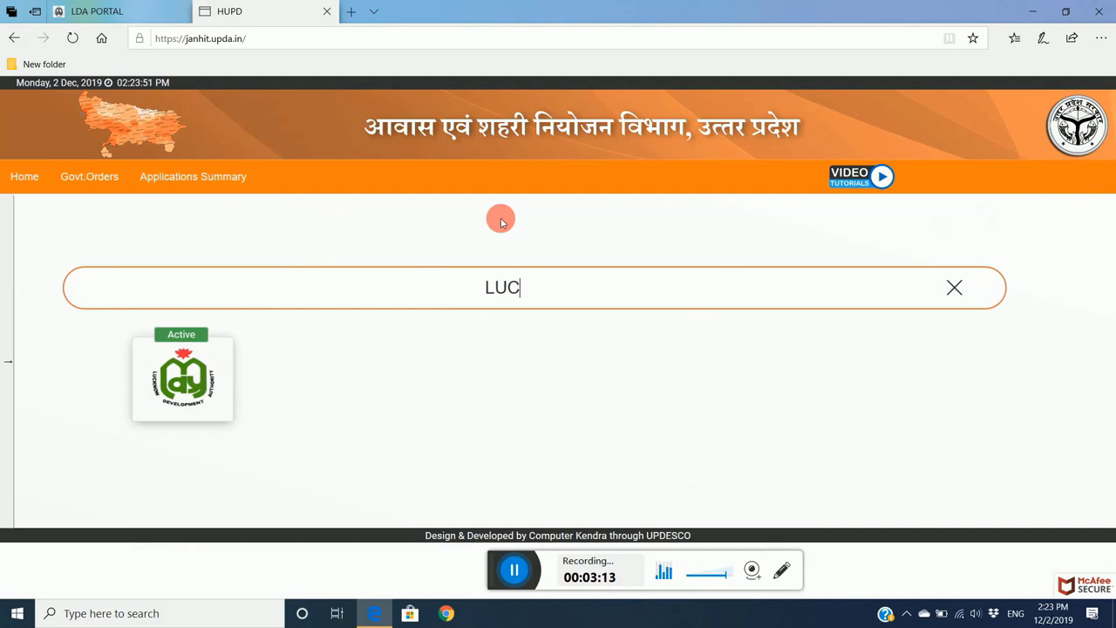
pyautogui.click(185, 389)
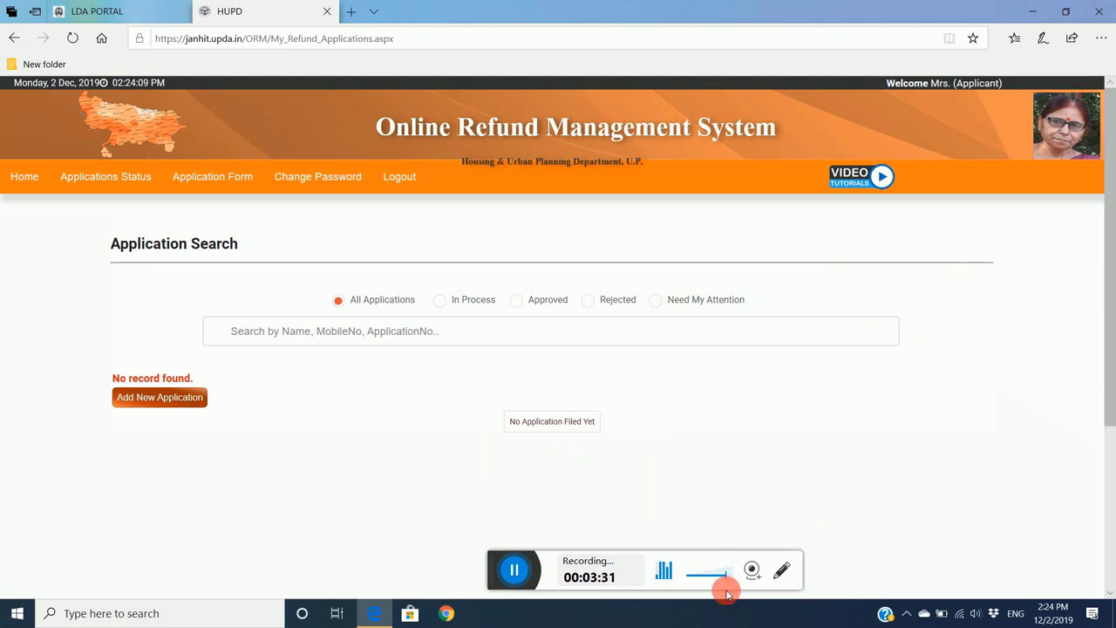
# - Begin a new refund application with Add New Application
pyautogui.moveTo(475, 569); pyautogui.dragTo(388, 531)
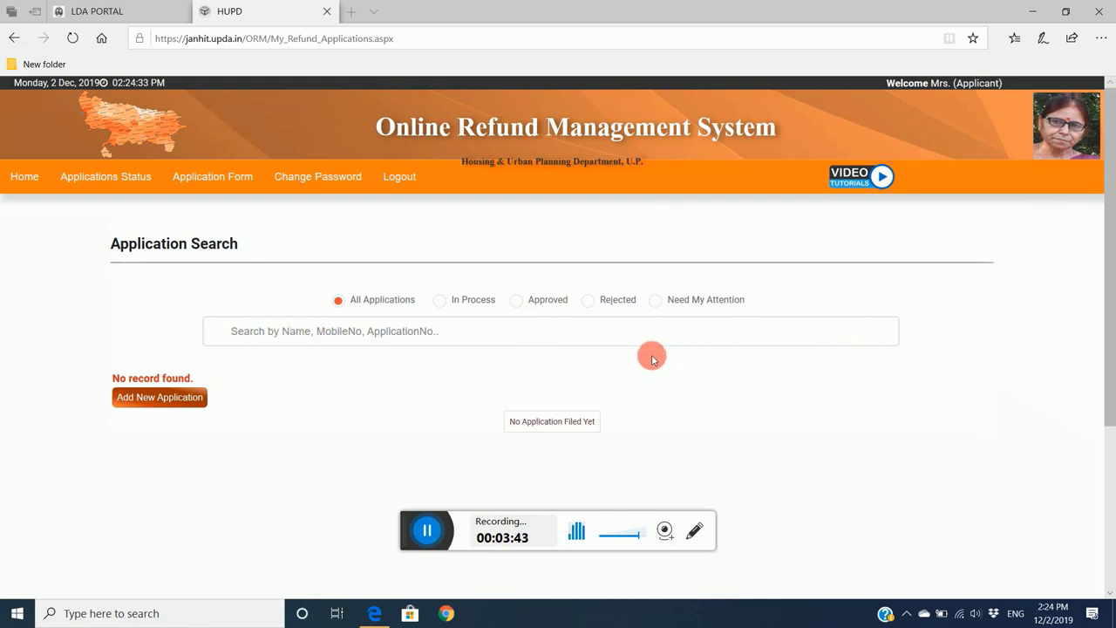
pyautogui.click(129, 398)
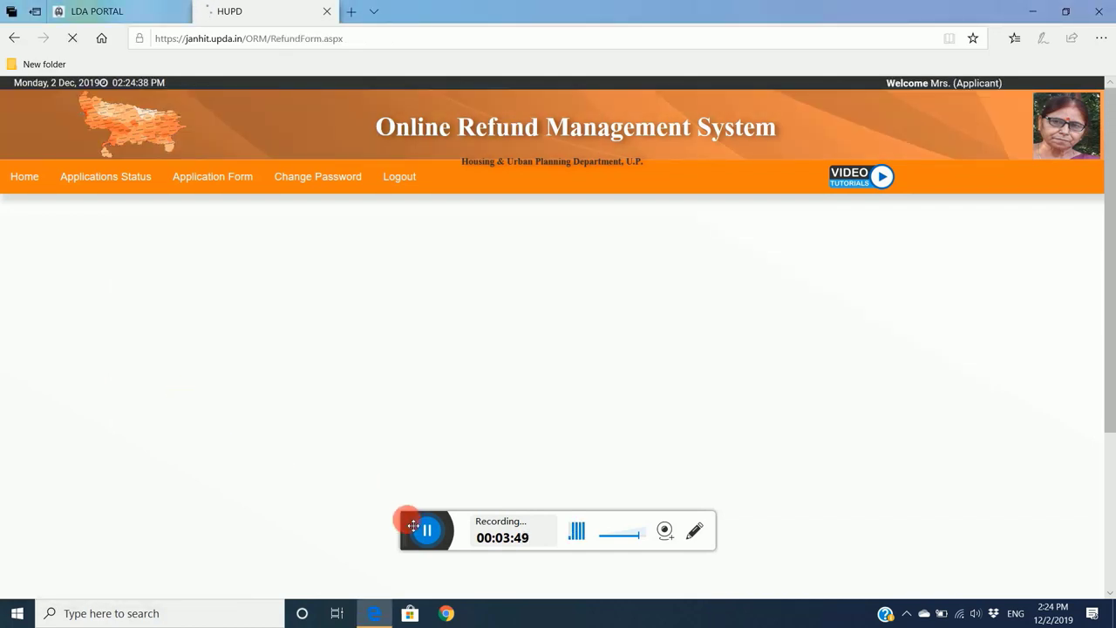
# - Set the refund reason to Refund for Registration money
pyautogui.moveTo(408, 530); pyautogui.dragTo(567, 545)
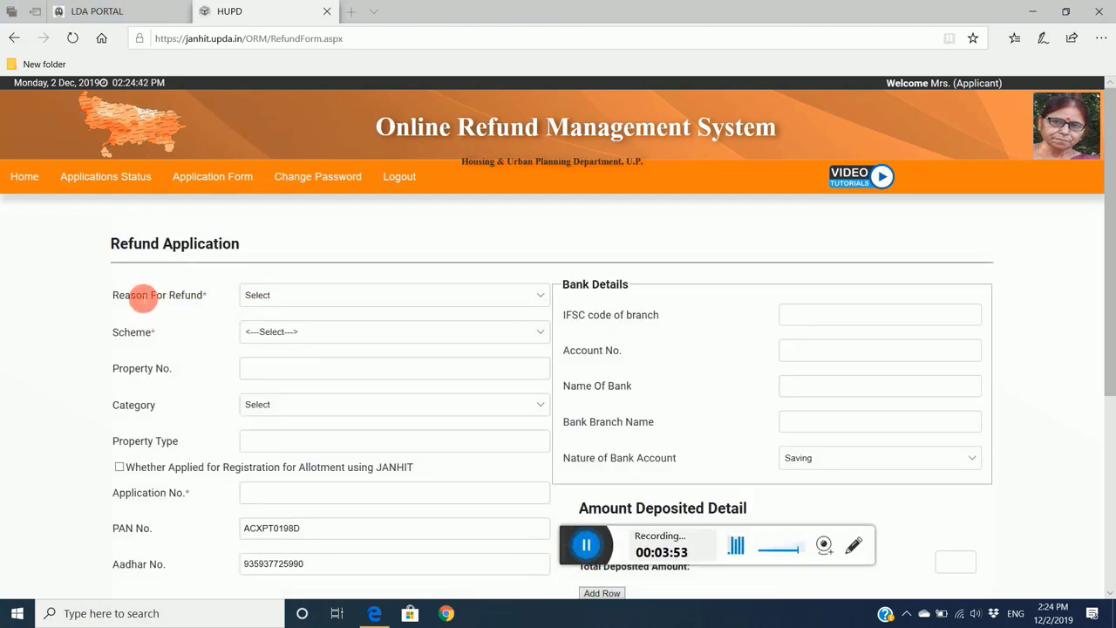
pyautogui.click(444, 294)
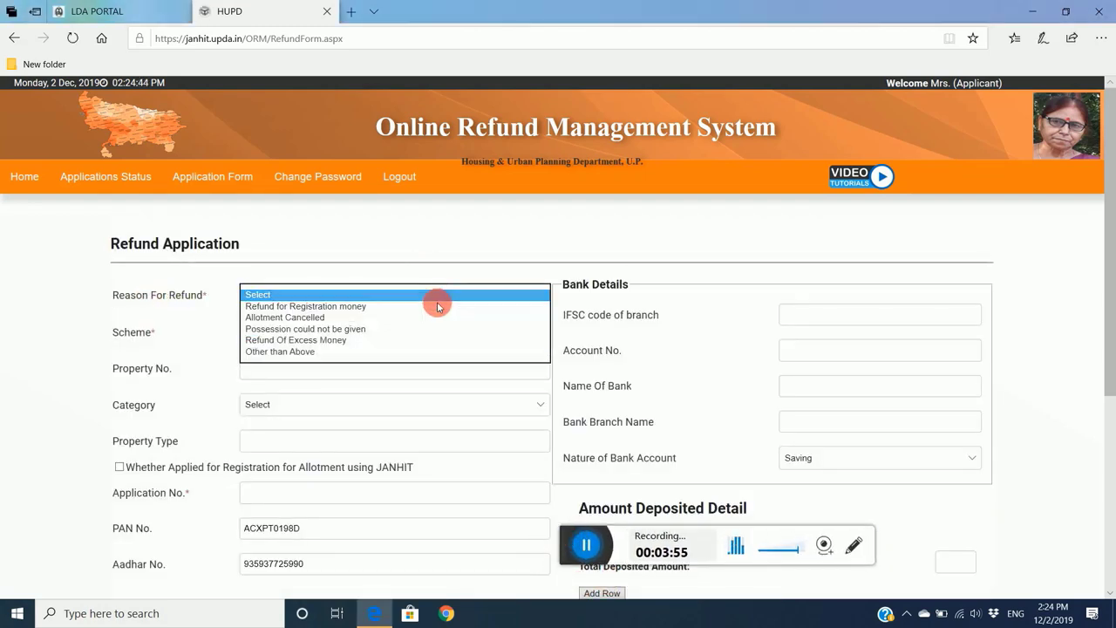
pyautogui.click(296, 306)
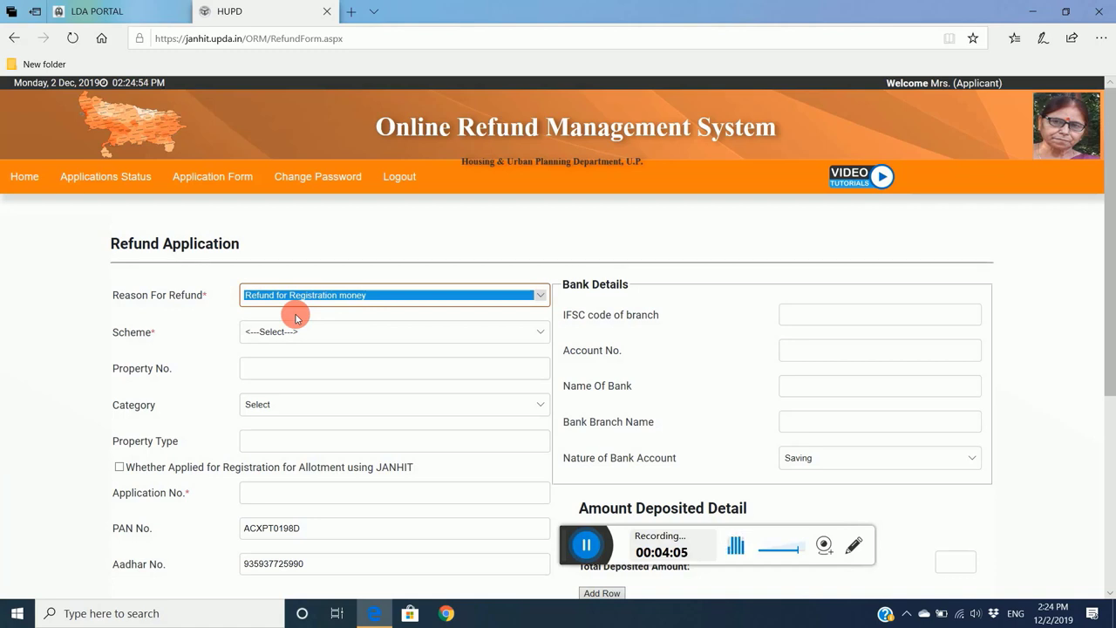
# - Choose Balaganj as the application's scheme
pyautogui.click(311, 334)
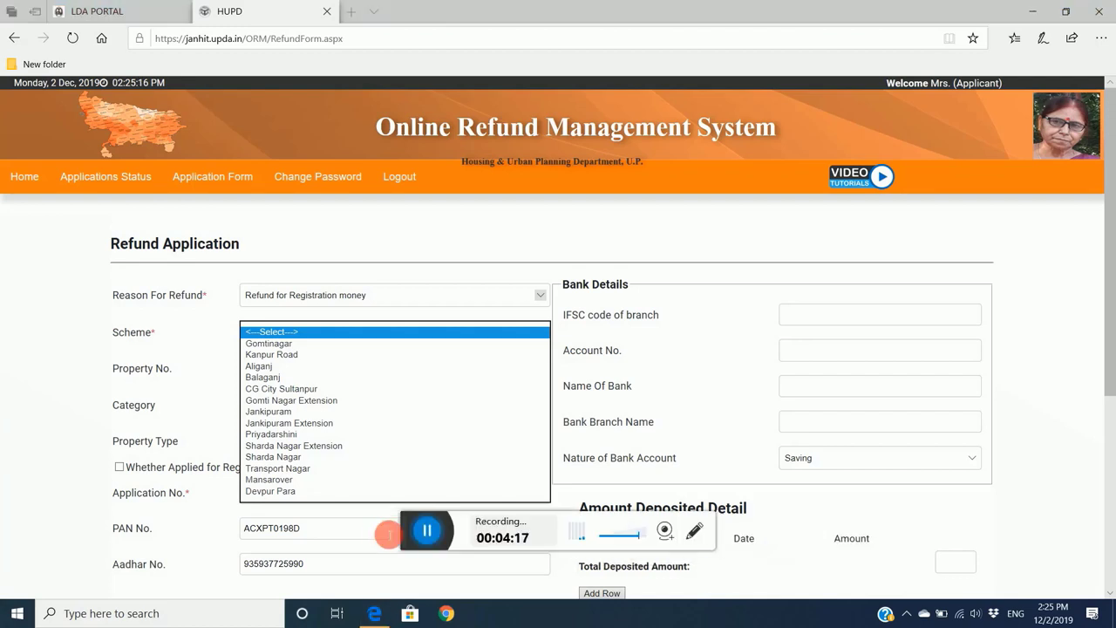
pyautogui.moveTo(412, 537); pyautogui.dragTo(484, 570)
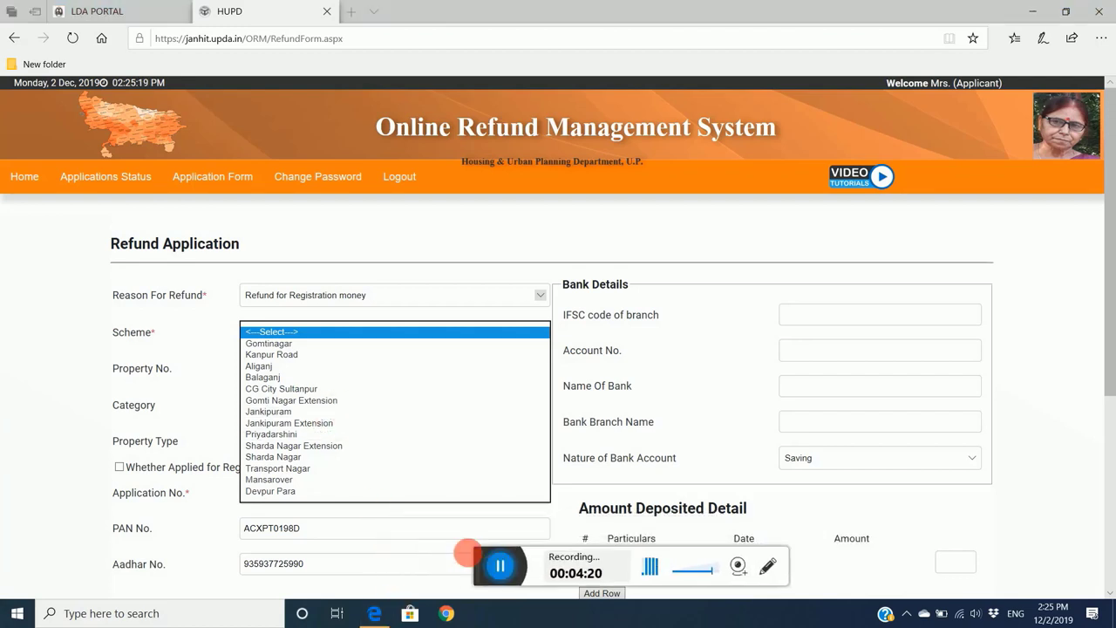
pyautogui.click(288, 378)
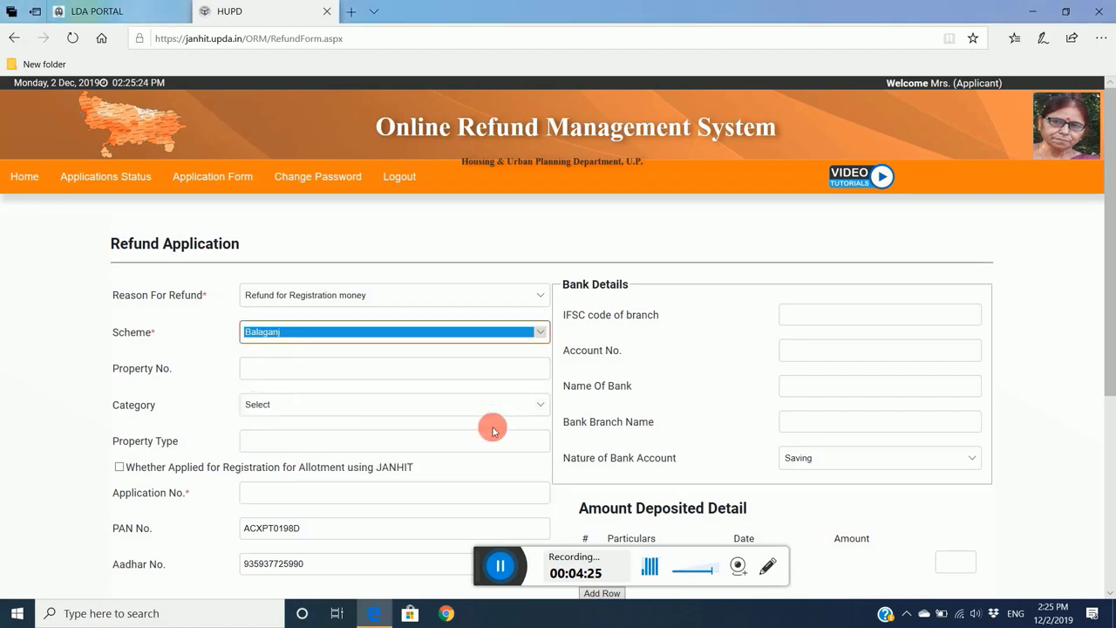
pyautogui.click(439, 369)
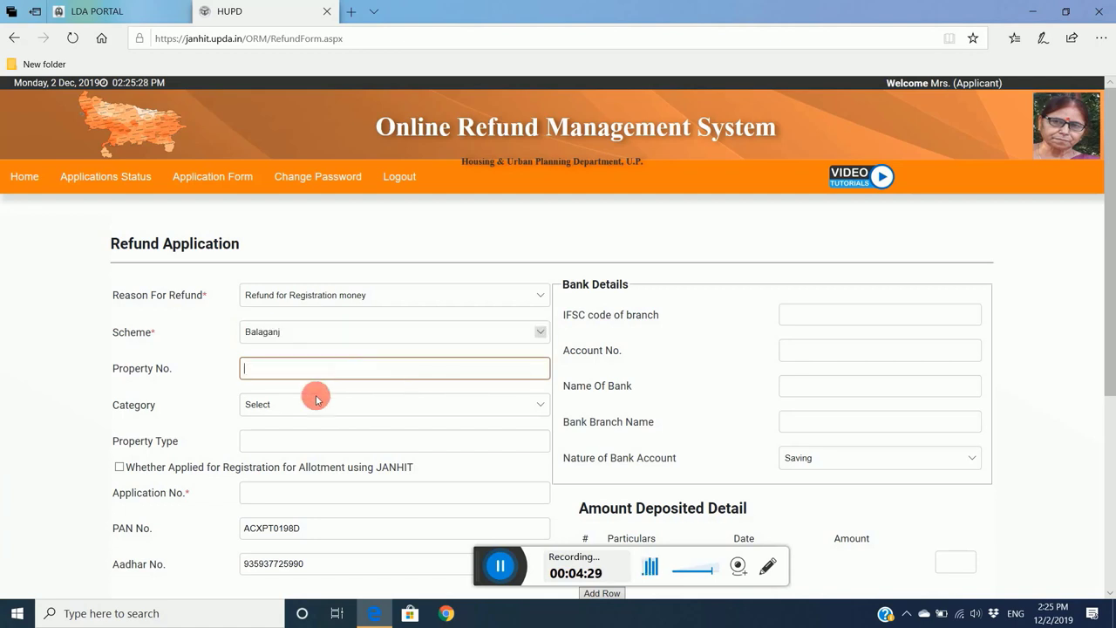
# - Leave Category unchosen and enter 'E' as the Property Type
pyautogui.click(374, 406)
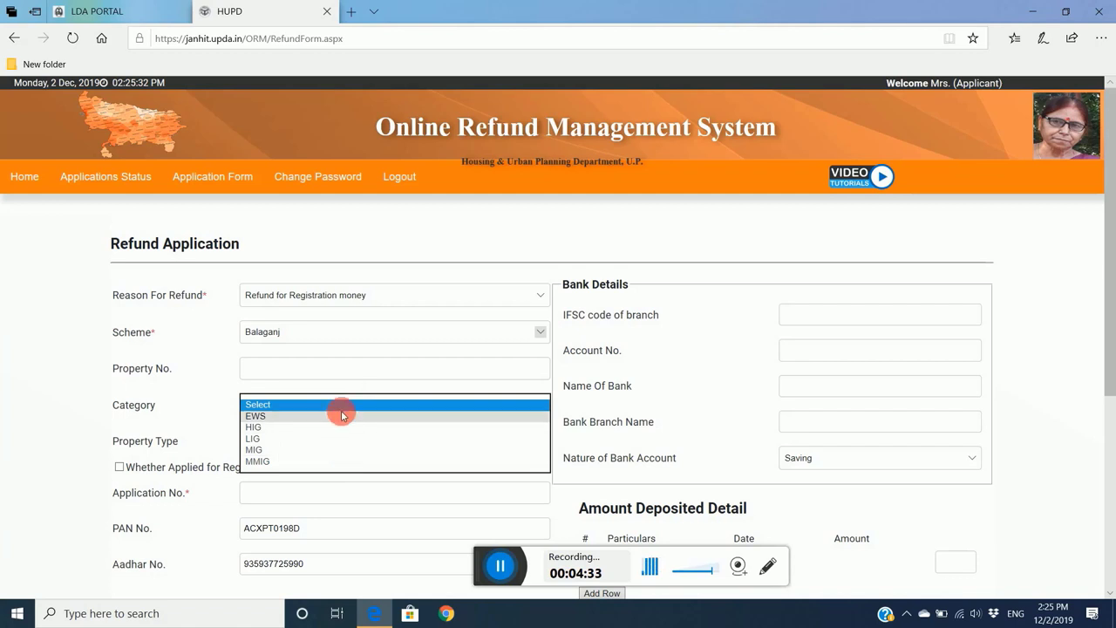
pyautogui.click(212, 404)
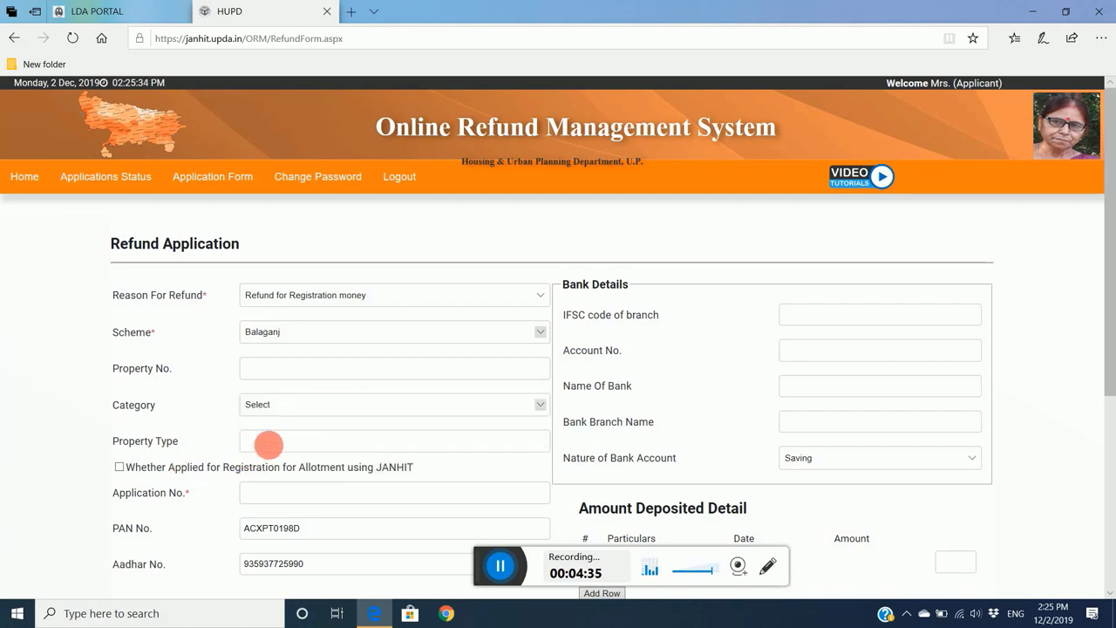
pyautogui.click(269, 444)
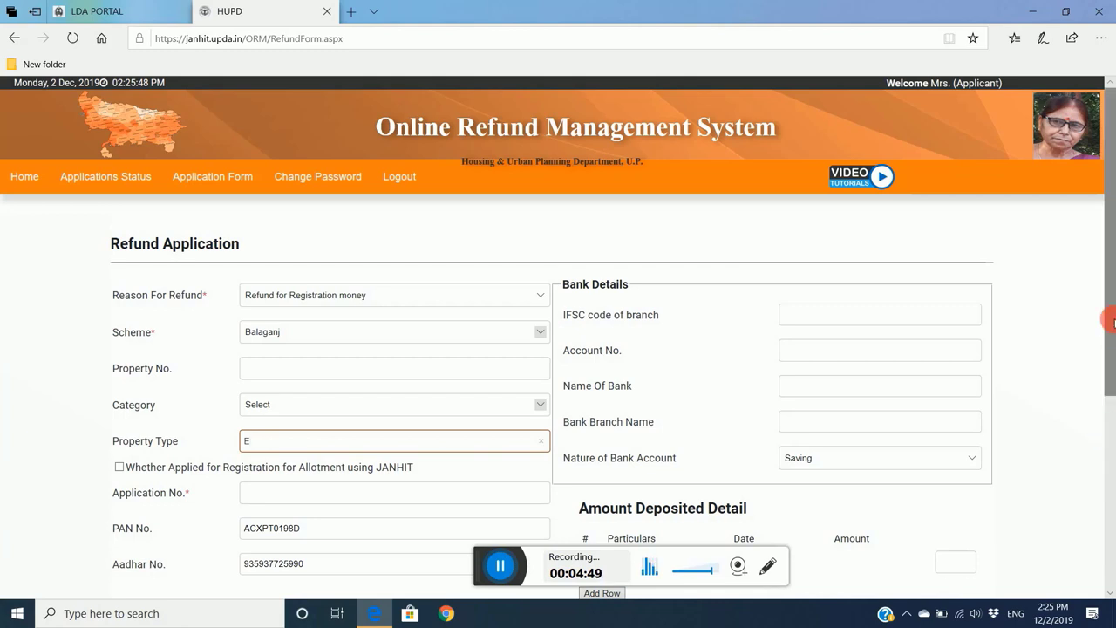
pyautogui.moveTo(1111, 294); pyautogui.dragTo(1100, 358)
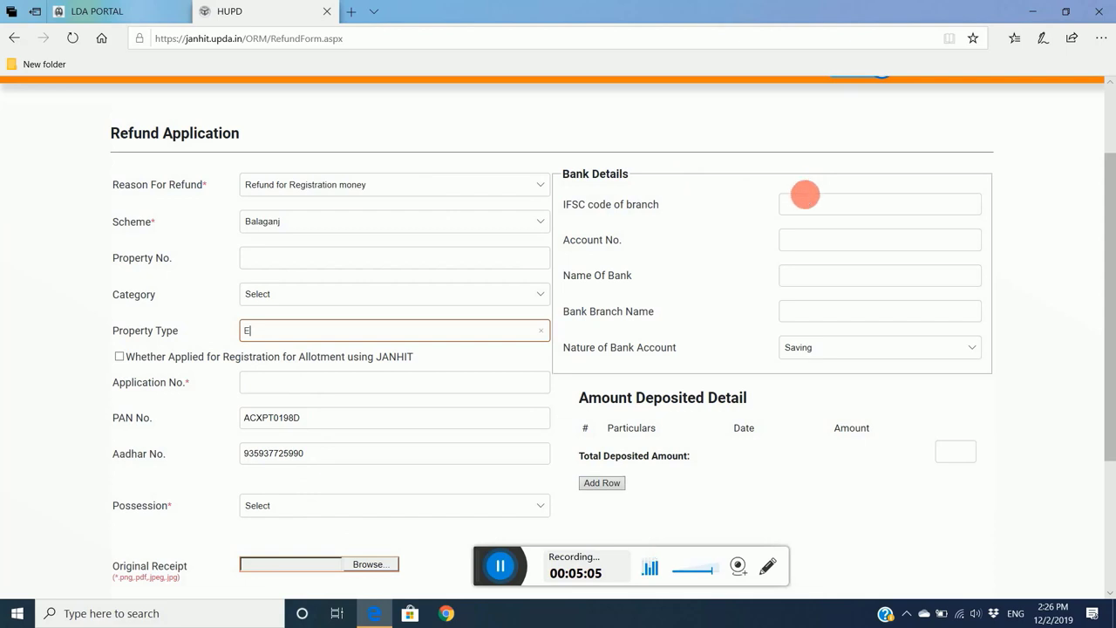
# - Go past the IFSC and Account No. fields down to the Browse uploads and E-Undertaking button
pyautogui.click(812, 201)
pyautogui.click(814, 242)
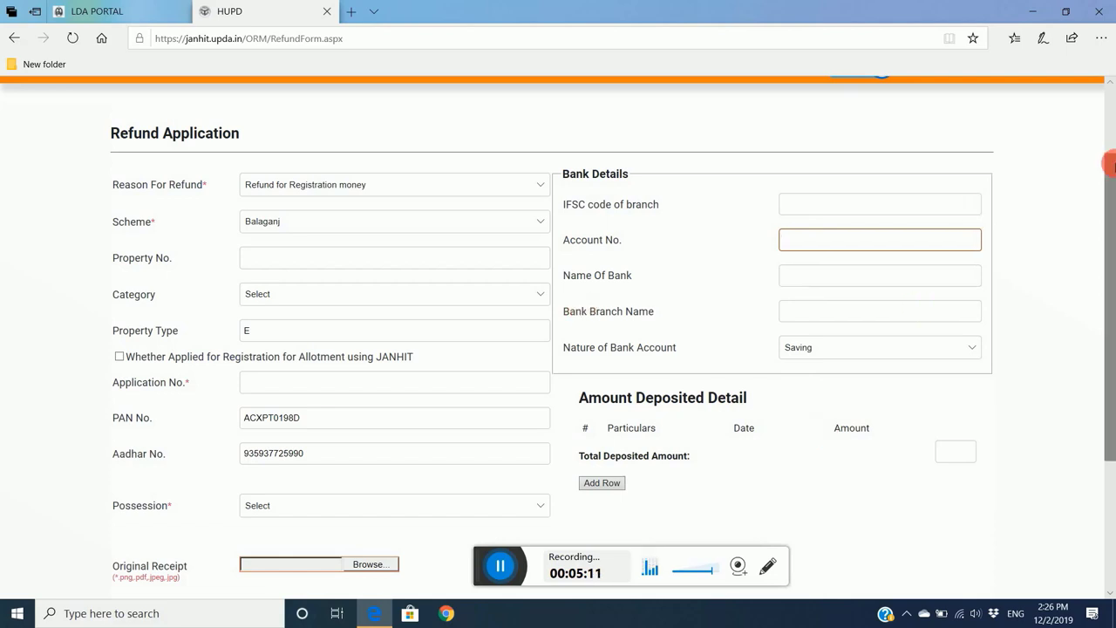
pyautogui.scroll(-3, 1105, 261)
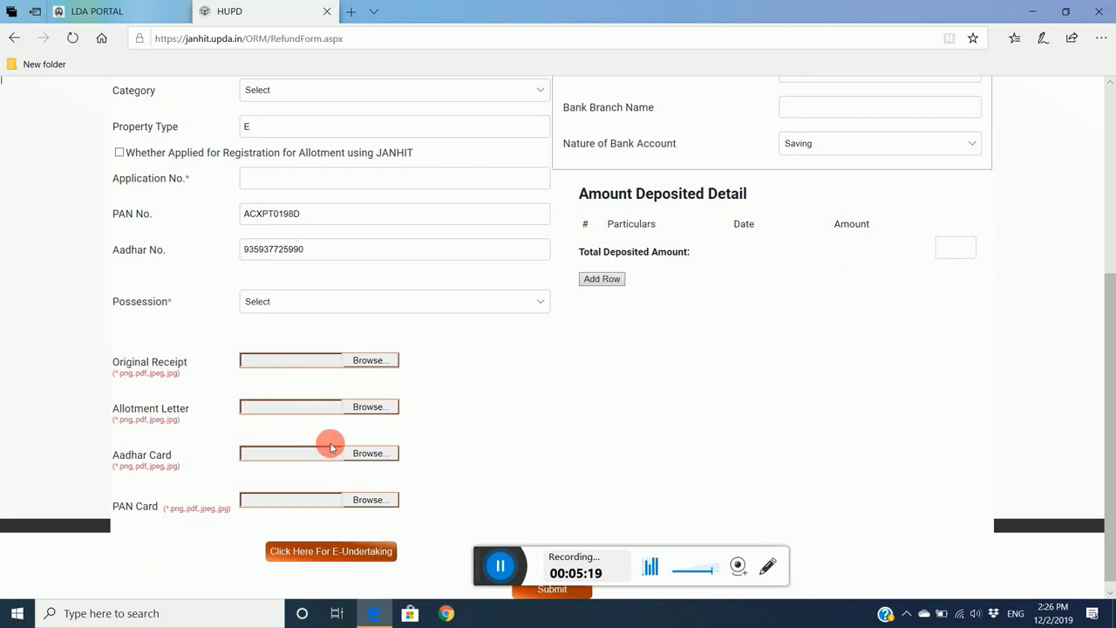
# - Open the 'lda reciept wew (1)' receipt PDF from the desktop's lda portal folder into Edge
pyautogui.click(1031, 12)
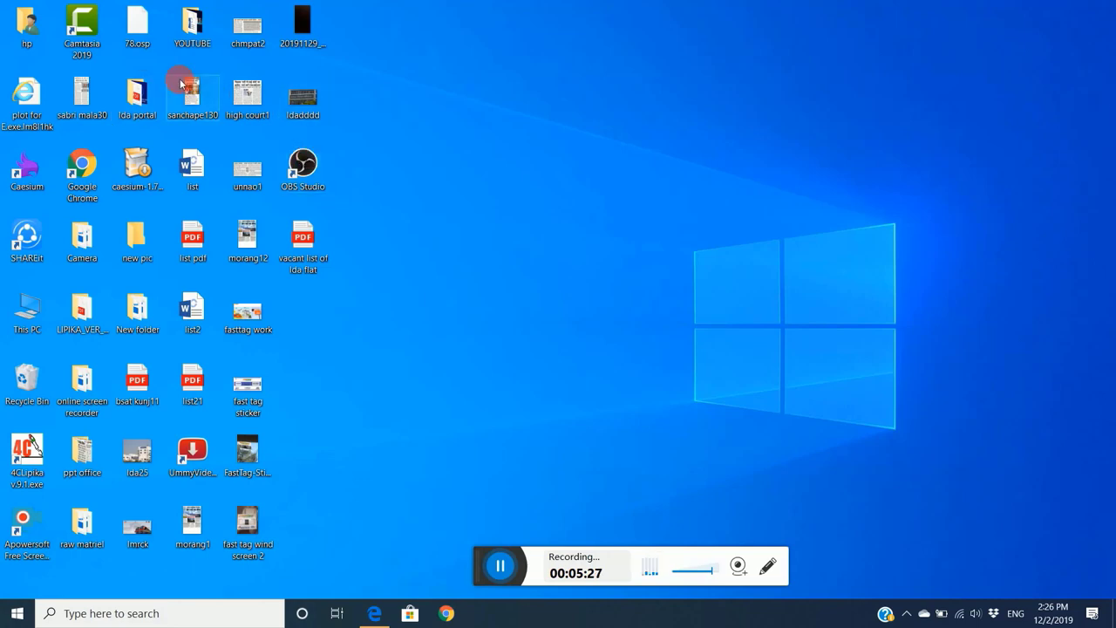
pyautogui.doubleClick(135, 98)
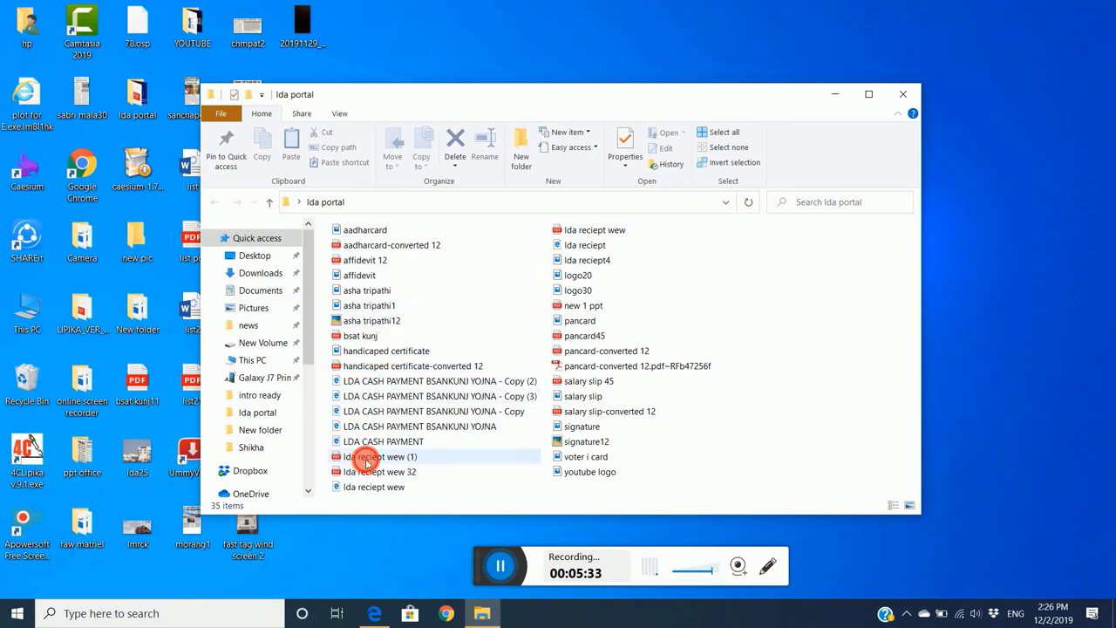
pyautogui.hotkey('alt', 'Tab')
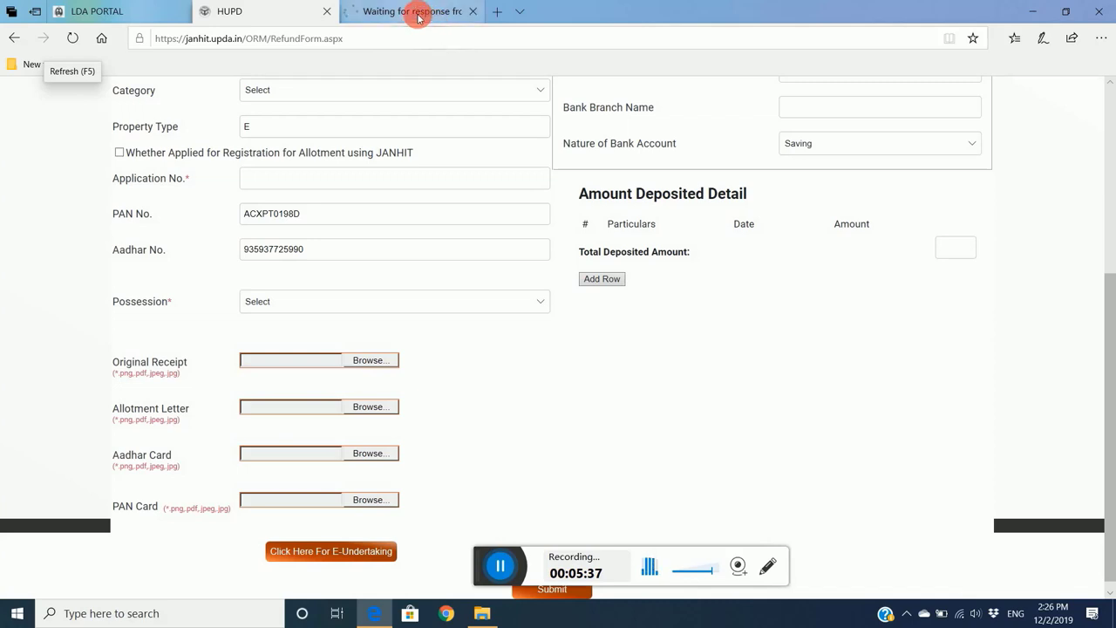
# - Confirm the Transaction Status receipt shows a successful 600.0 payment, then close that tab
pyautogui.click(412, 12)
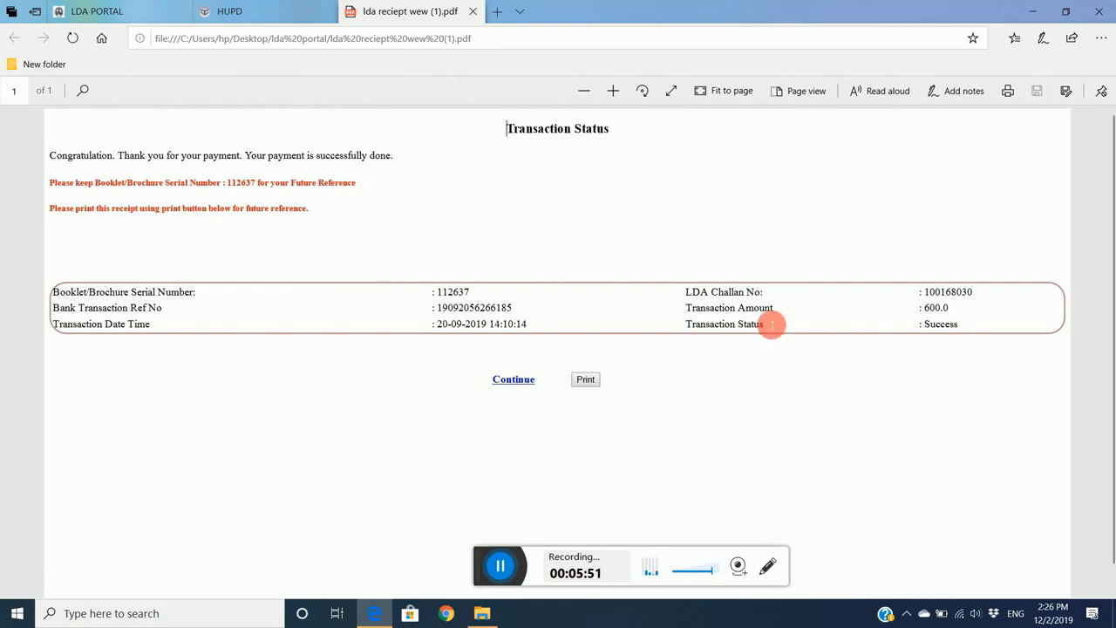
pyautogui.click(475, 10)
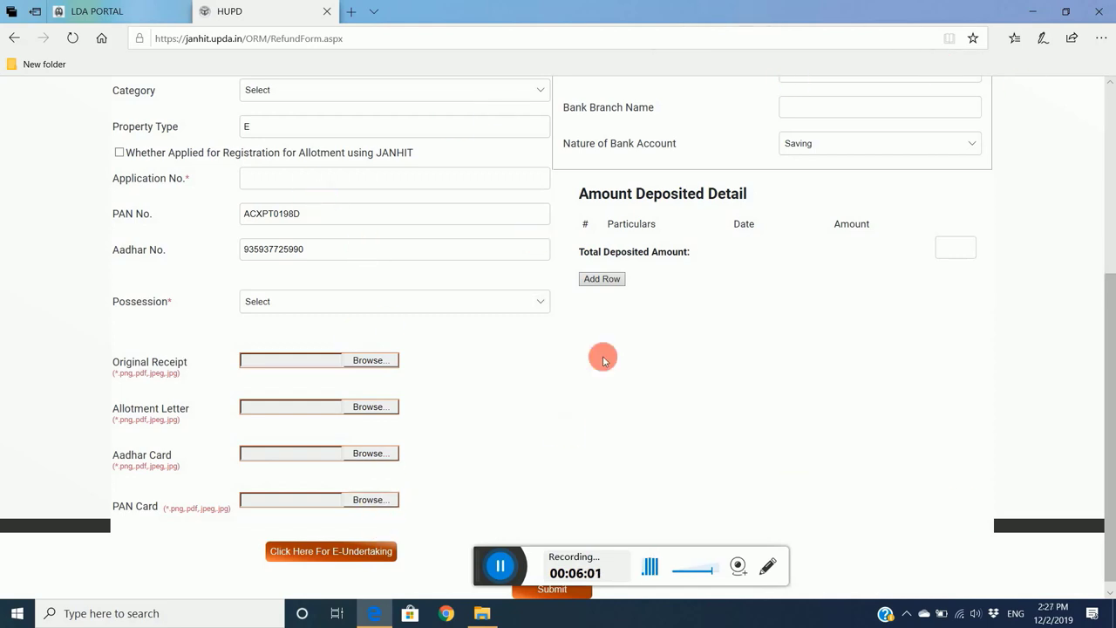
# - Open 'Click Here For E-Undertaking' and choose I Accept on the refund undertaking statement
pyautogui.click(347, 556)
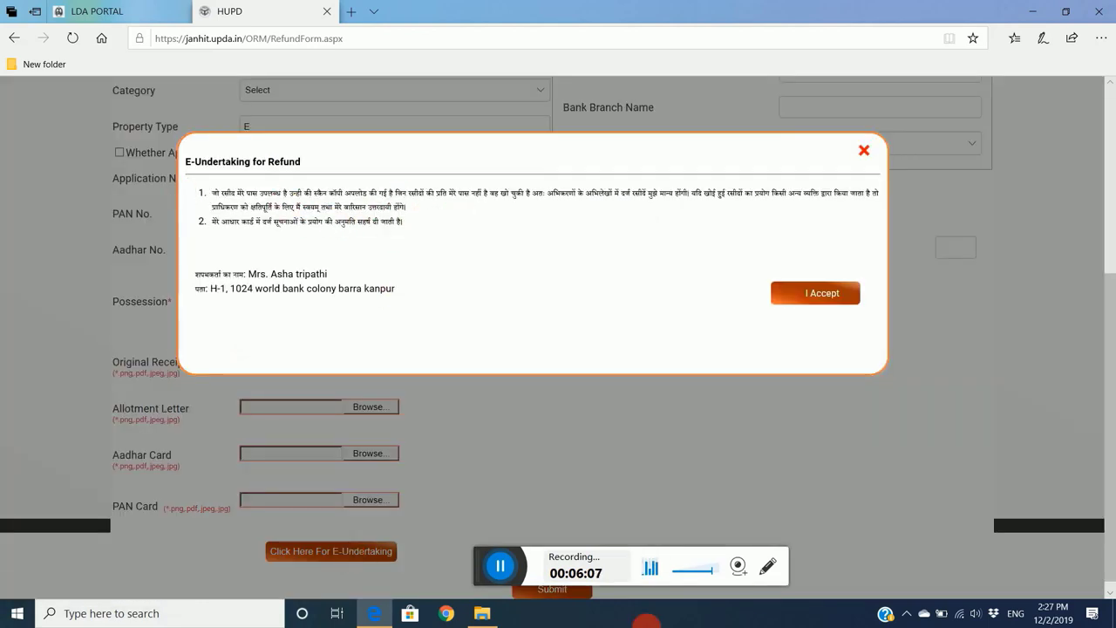
pyautogui.click(819, 294)
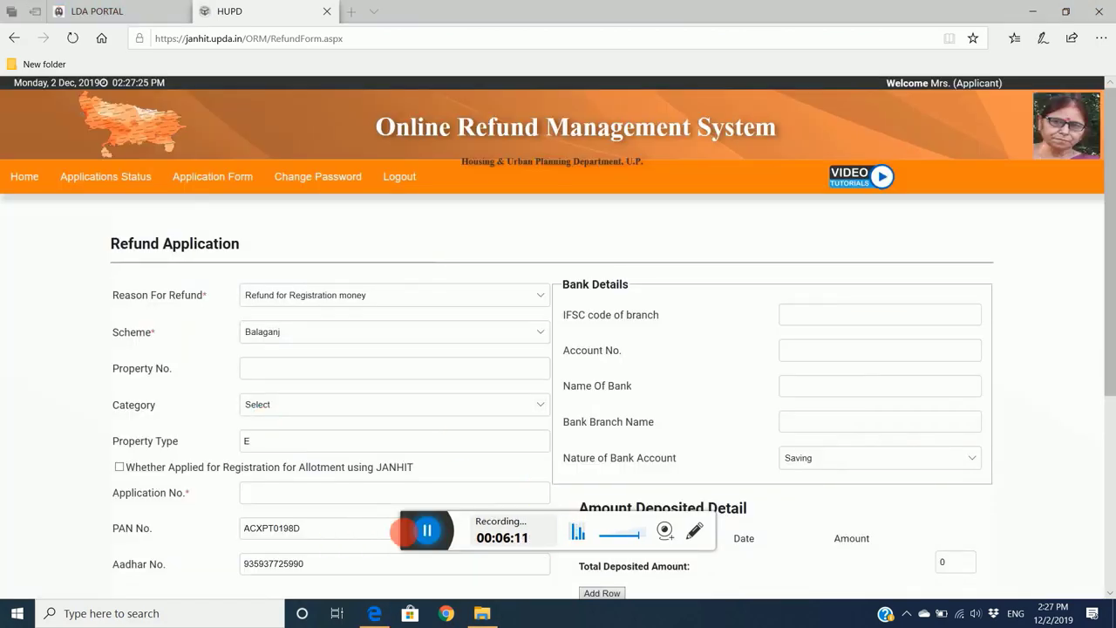
# - Scroll the Refund Application page down to show E-Undertaking Approved and the Submit button
pyautogui.moveTo(407, 534); pyautogui.dragTo(481, 596)
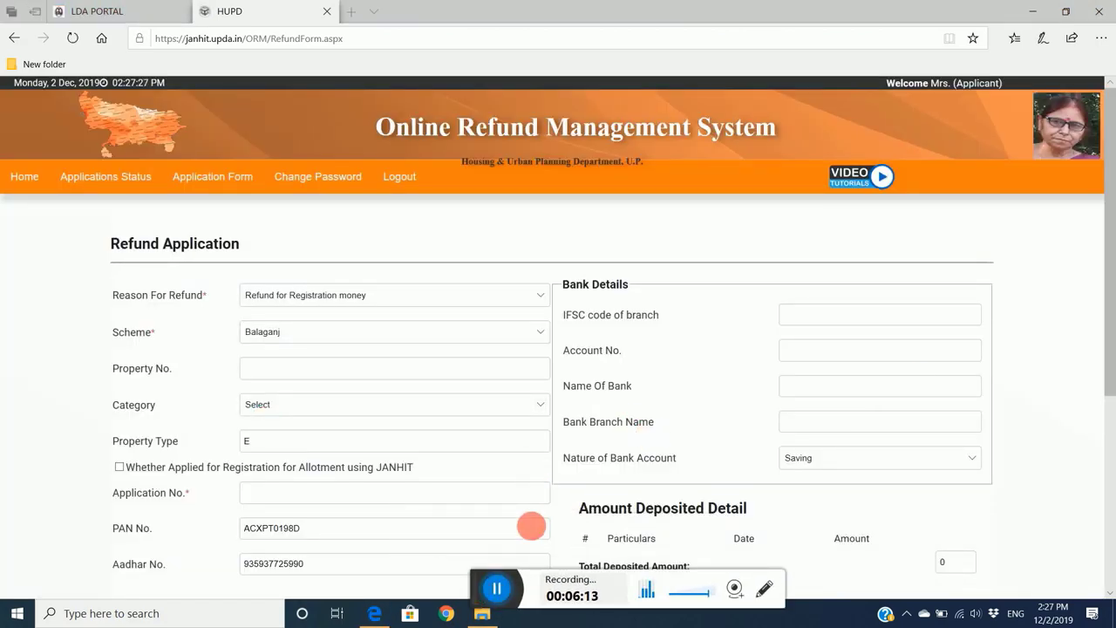
pyautogui.scroll(-4, 646, 397)
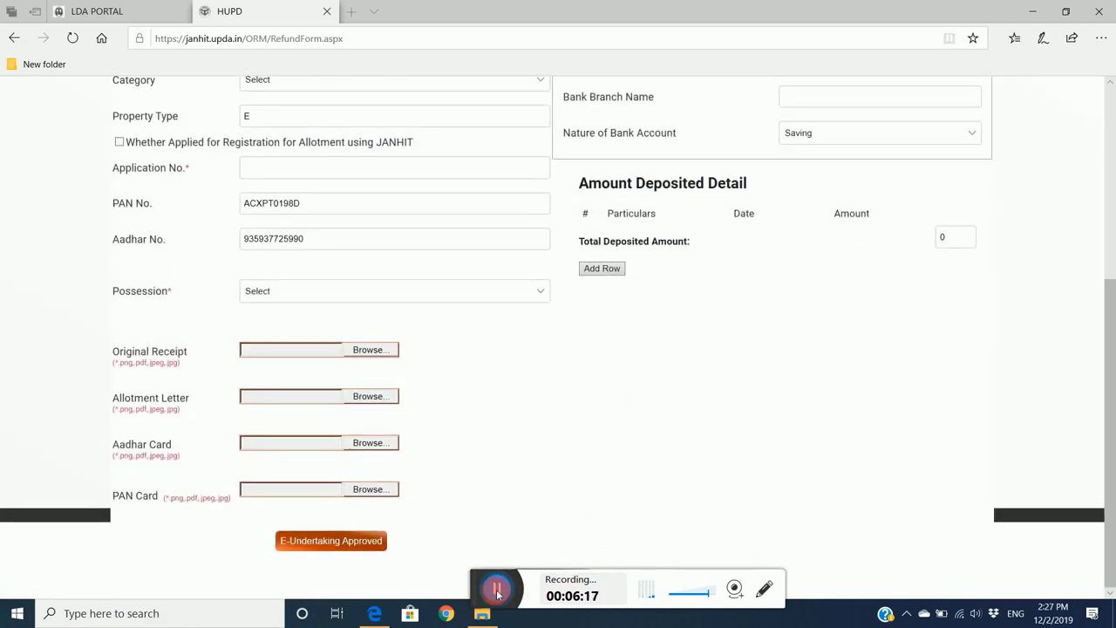
pyautogui.moveTo(501, 593); pyautogui.dragTo(570, 545)
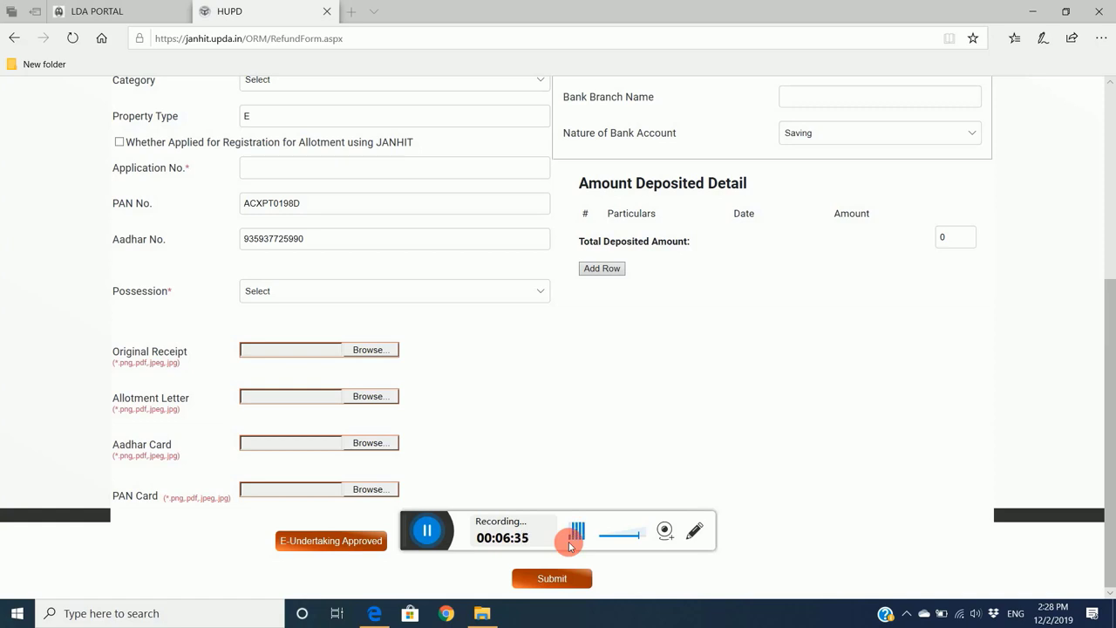
pyautogui.click(429, 532)
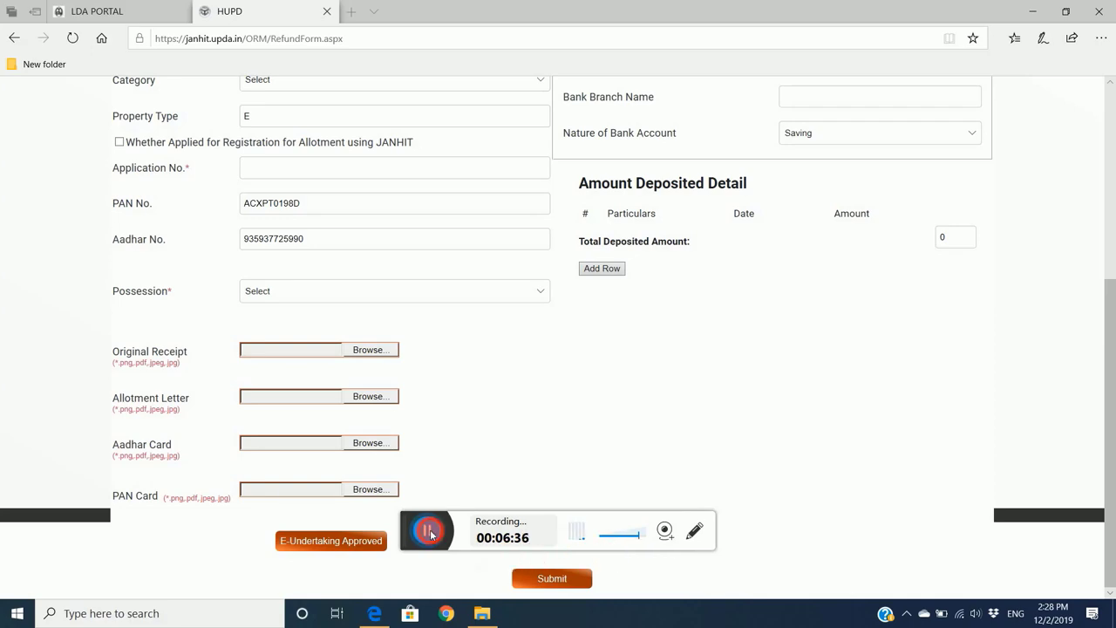